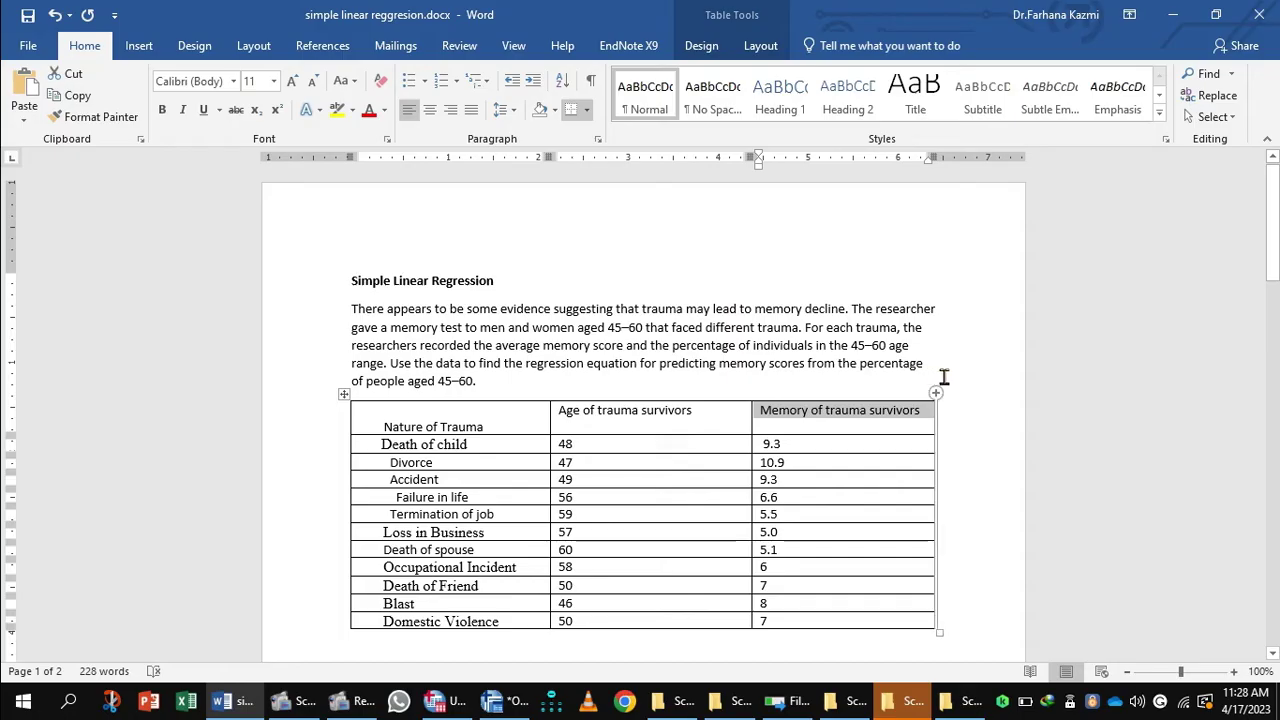
Select the 'Nature of Trauma' heading in the Word table, then bring up the empty SPSS Data Editor.
click(505, 421)
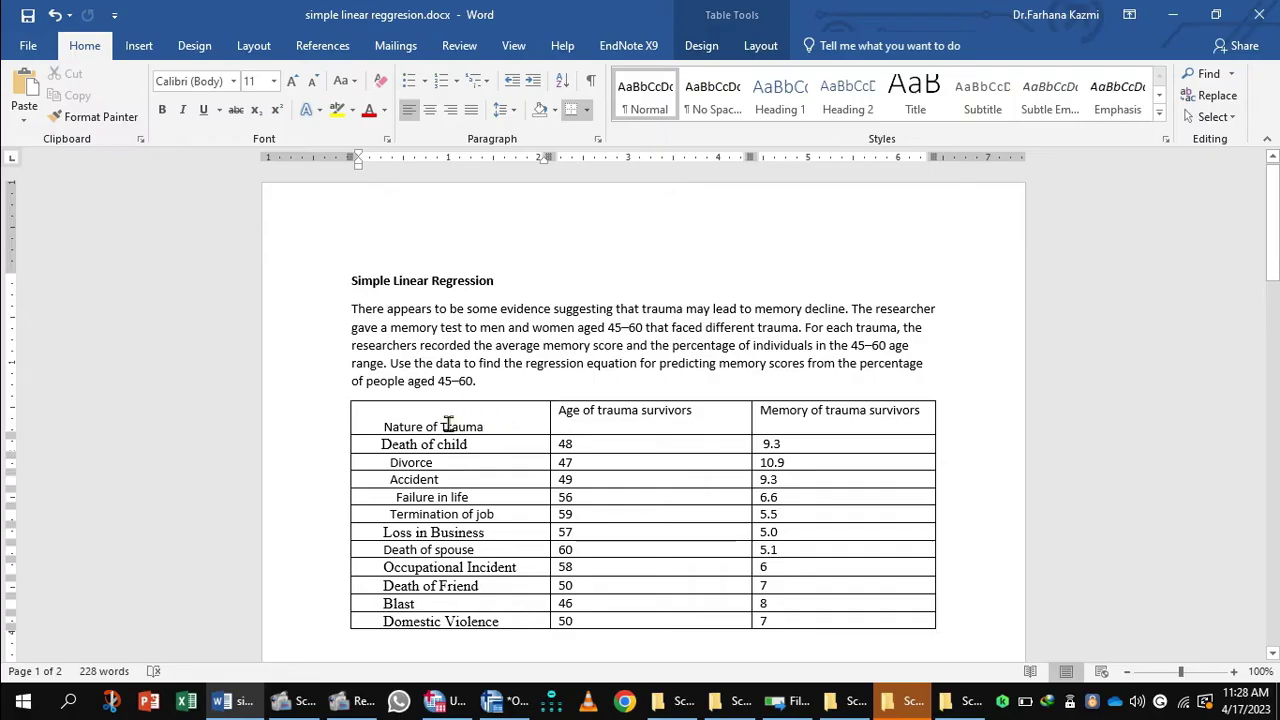
drag(448, 425, 381, 425)
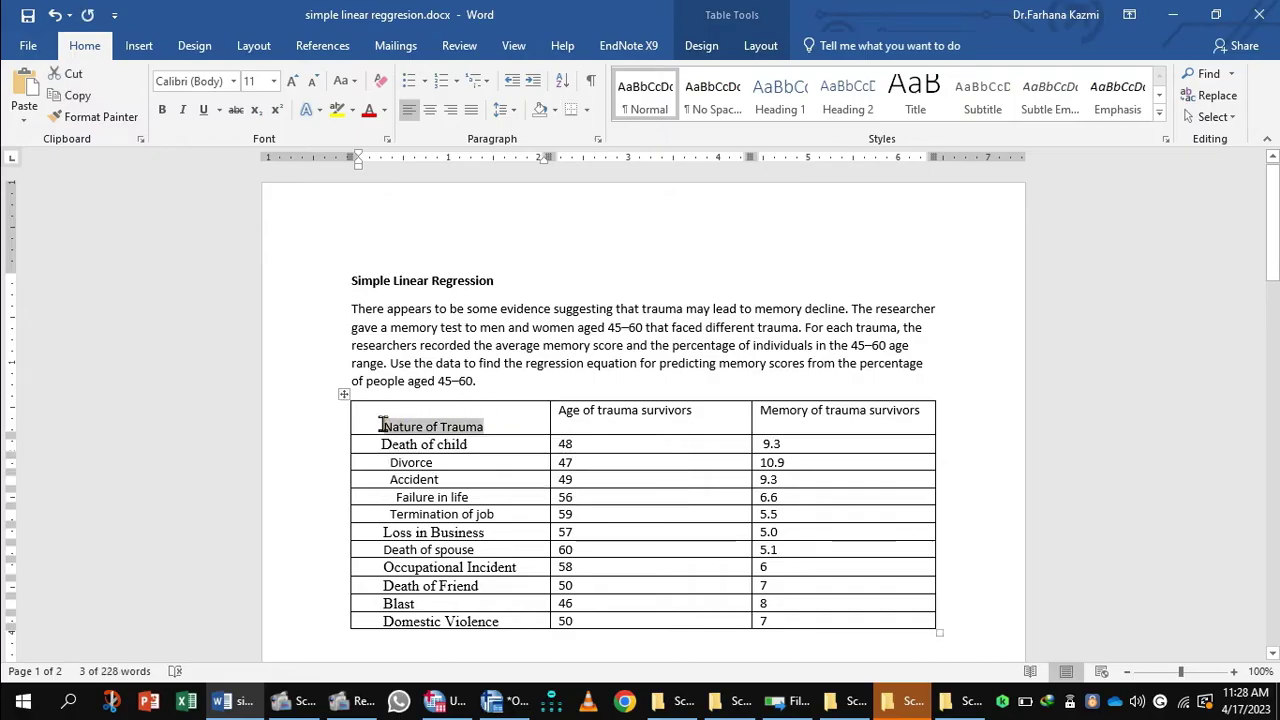
click(440, 702)
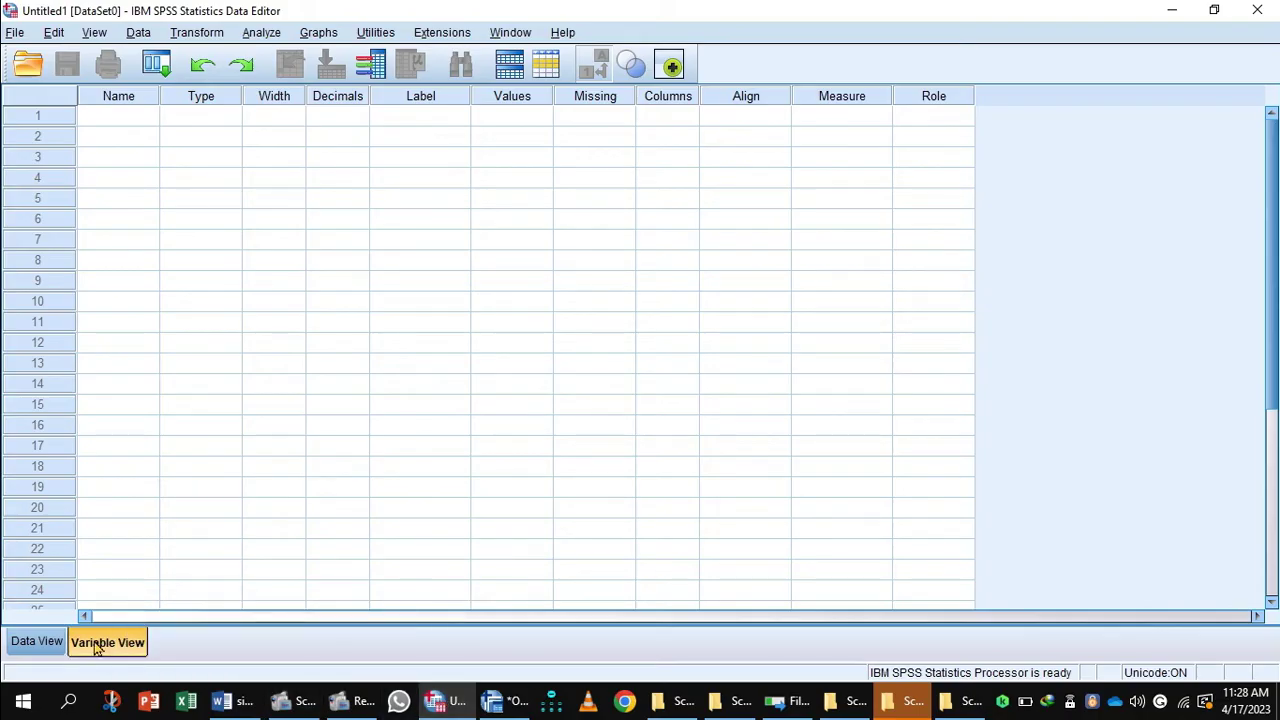
Define the first variable Trauma as a String labelled 'Nature of Trauma'.
click(101, 121)
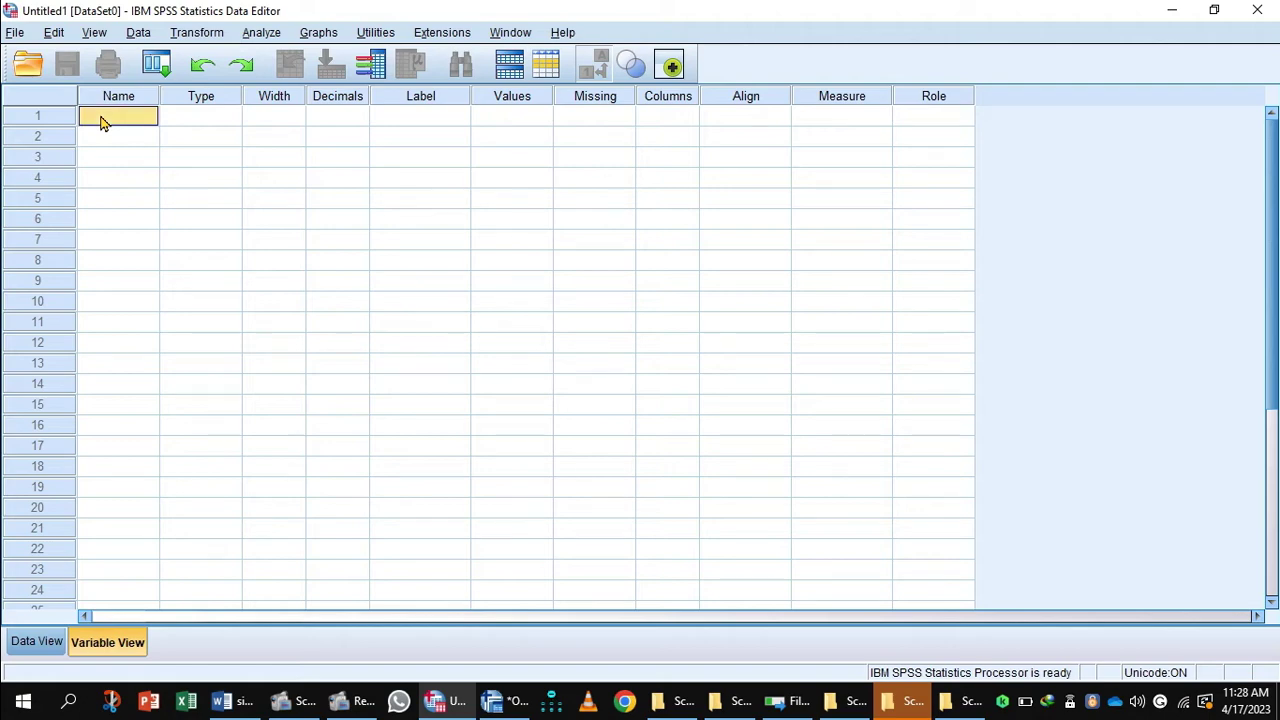
text(Trauma)
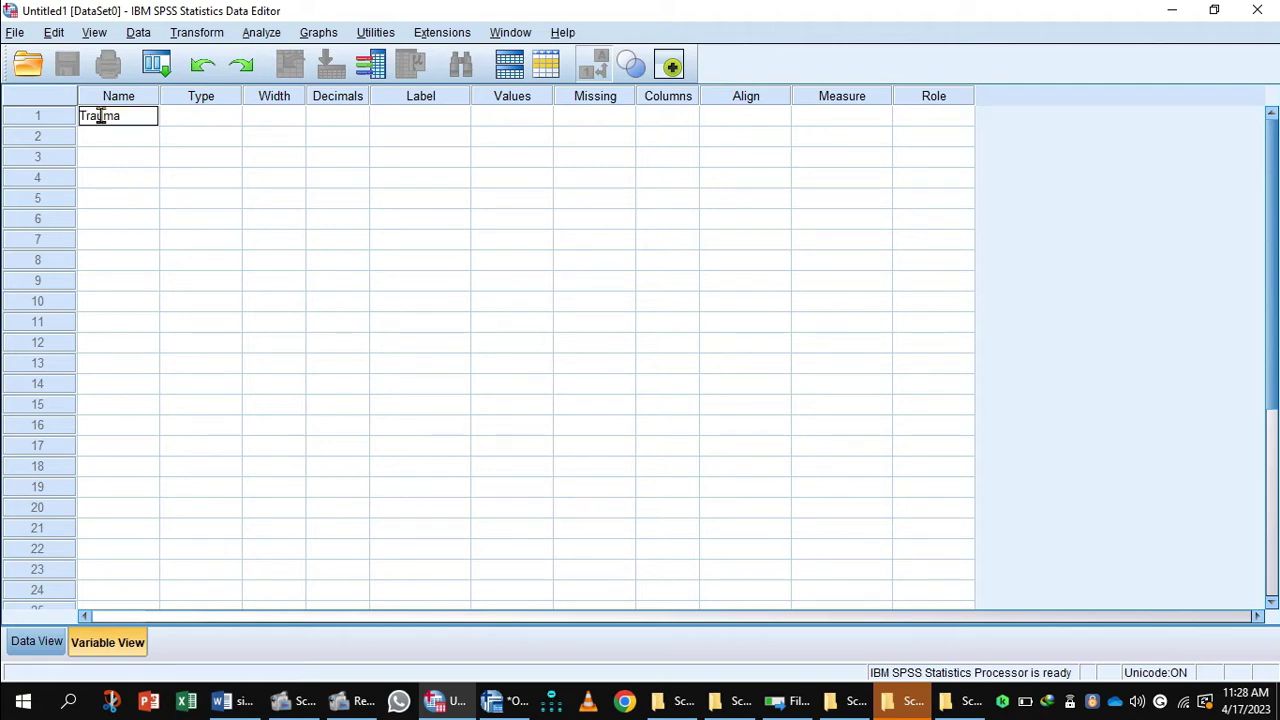
click(231, 117)
click(231, 117)
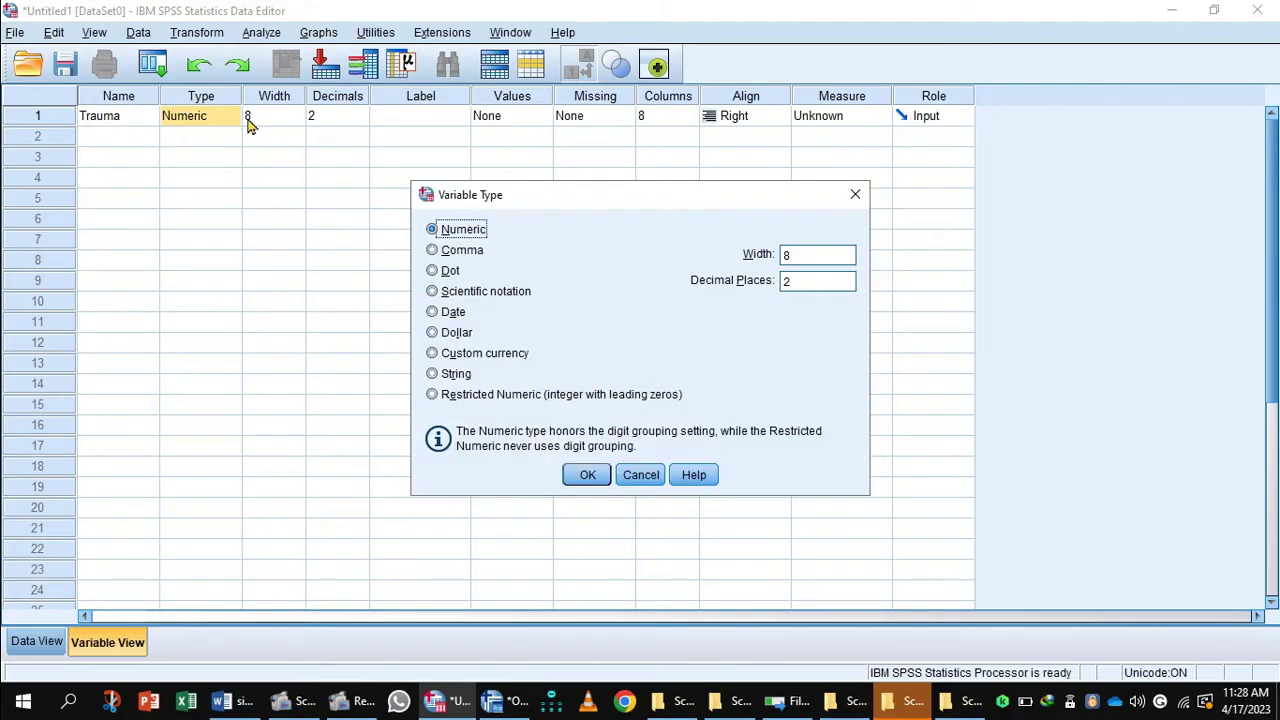
click(436, 375)
click(585, 475)
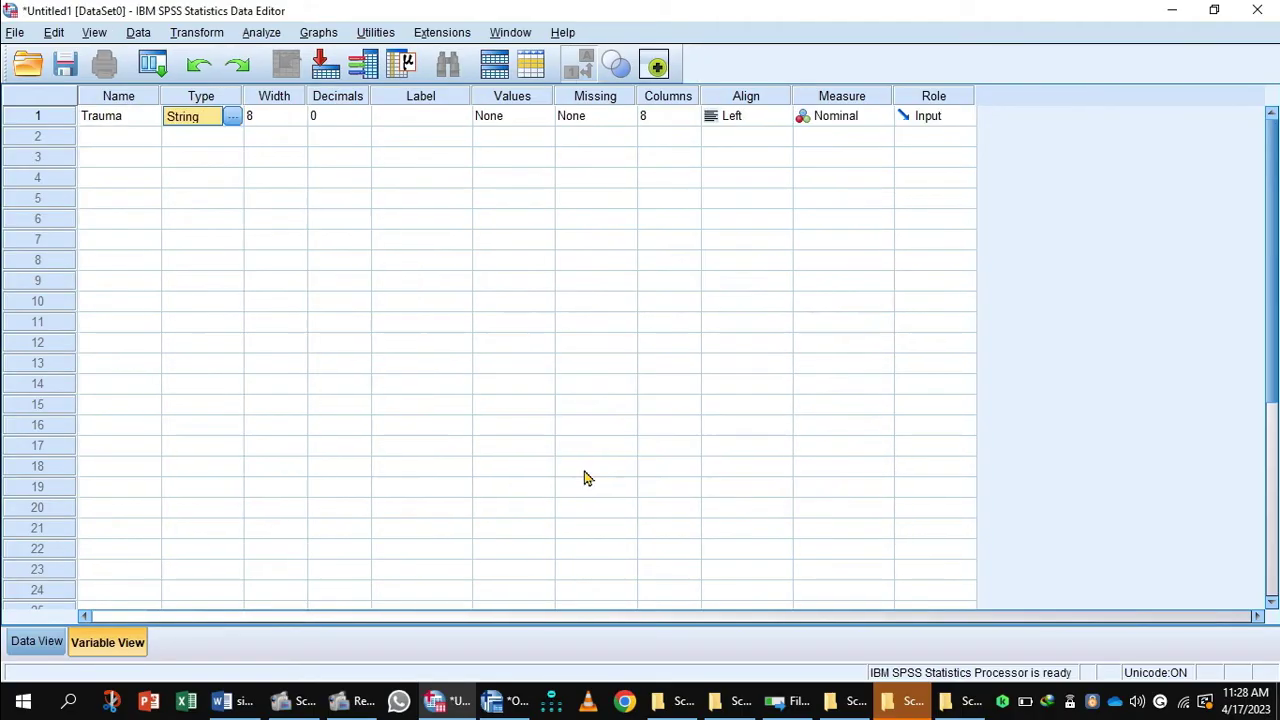
click(407, 118)
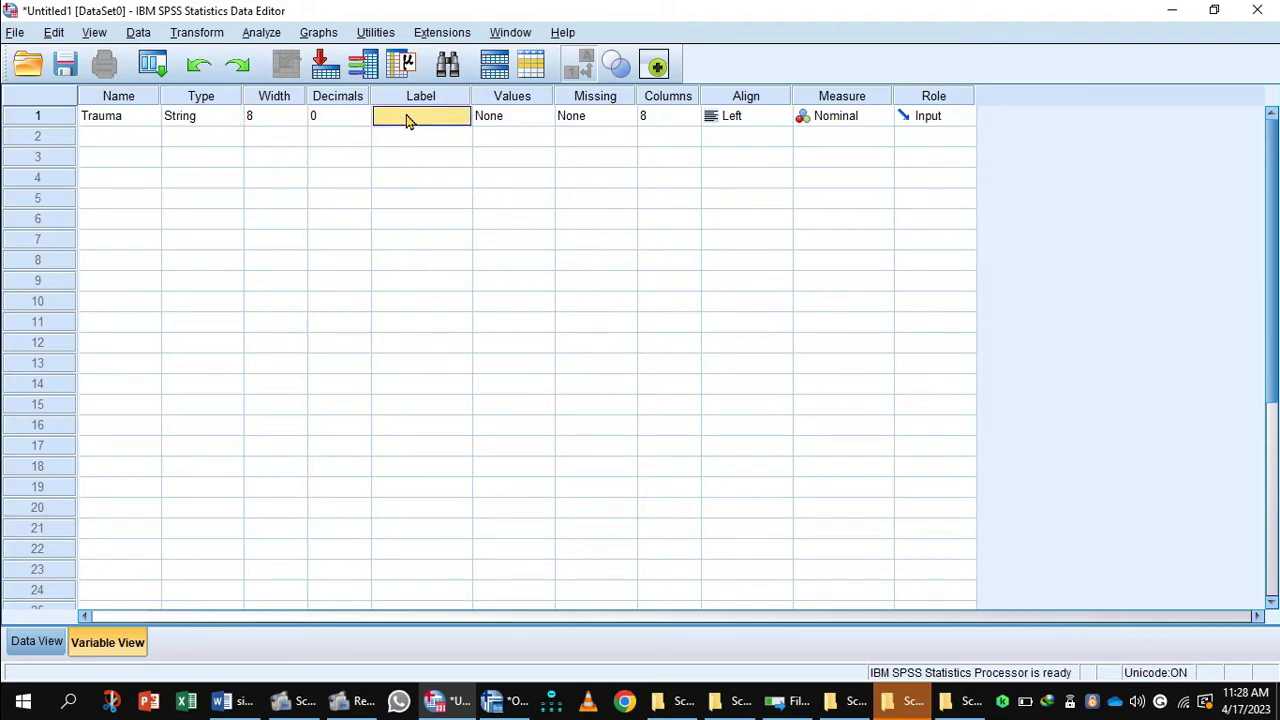
text(Nature of Trauma)
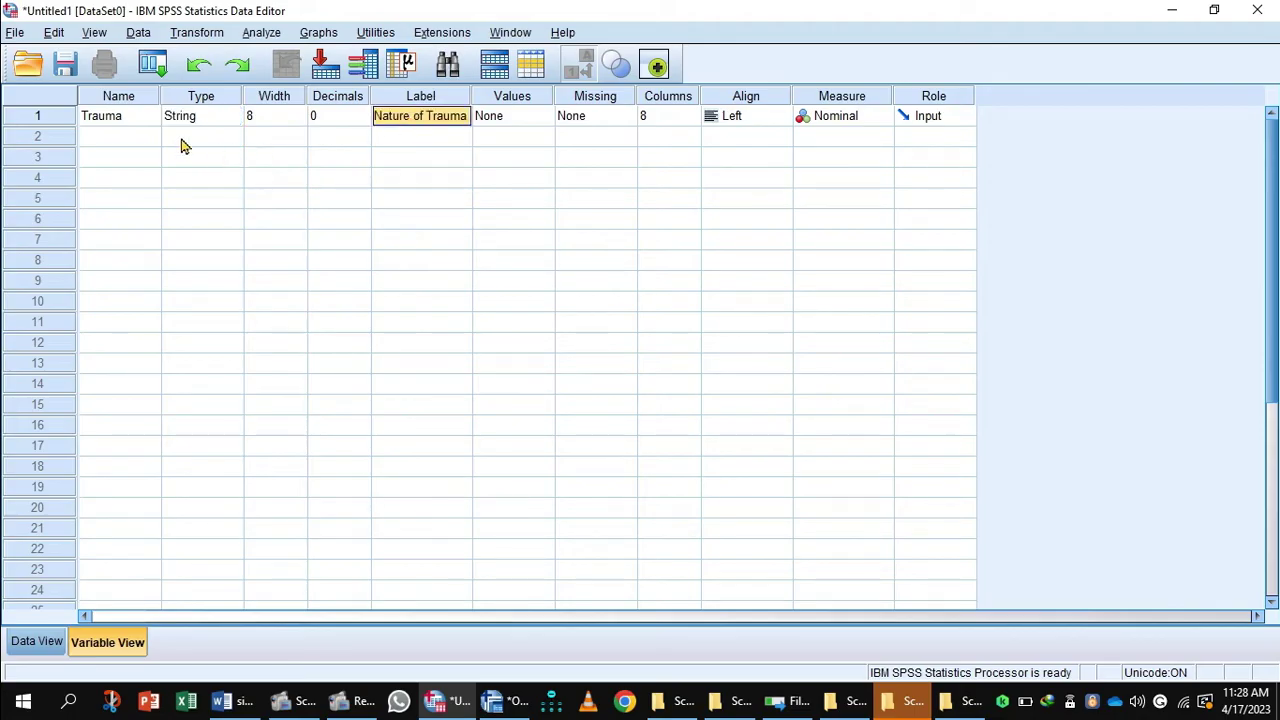
Name the second variable Age with 0 decimal places.
click(97, 137)
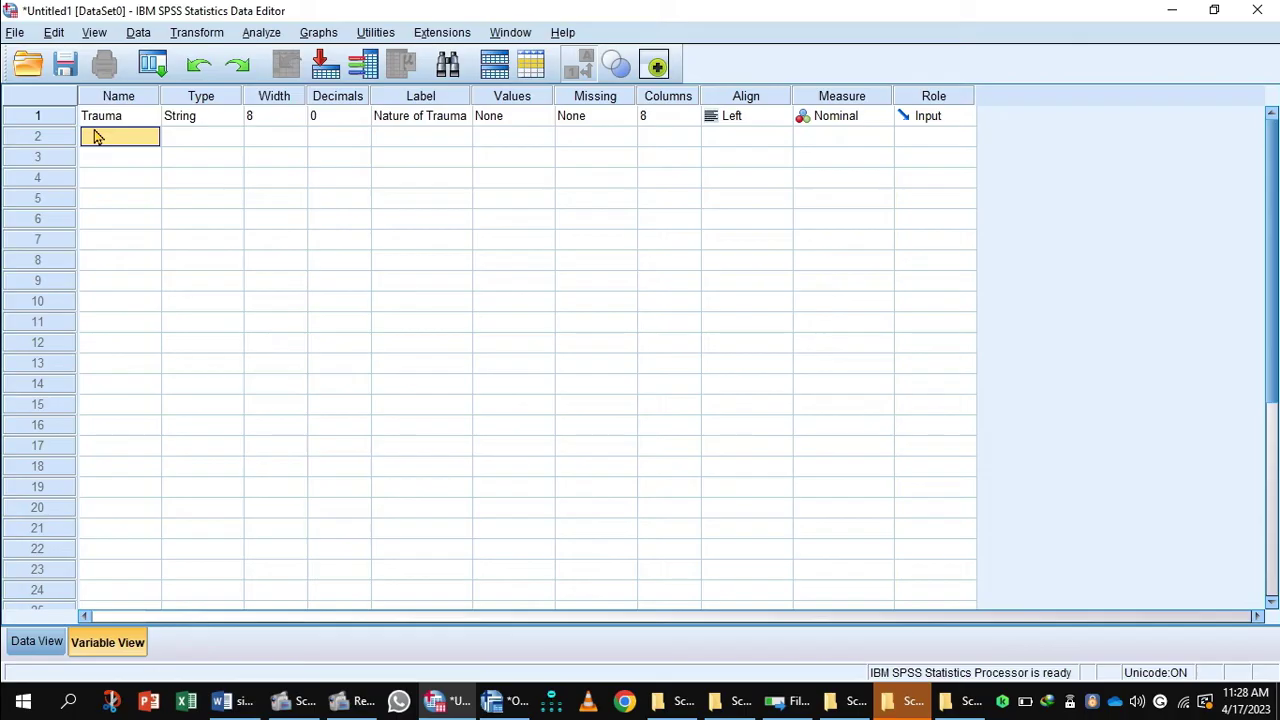
text(Age)
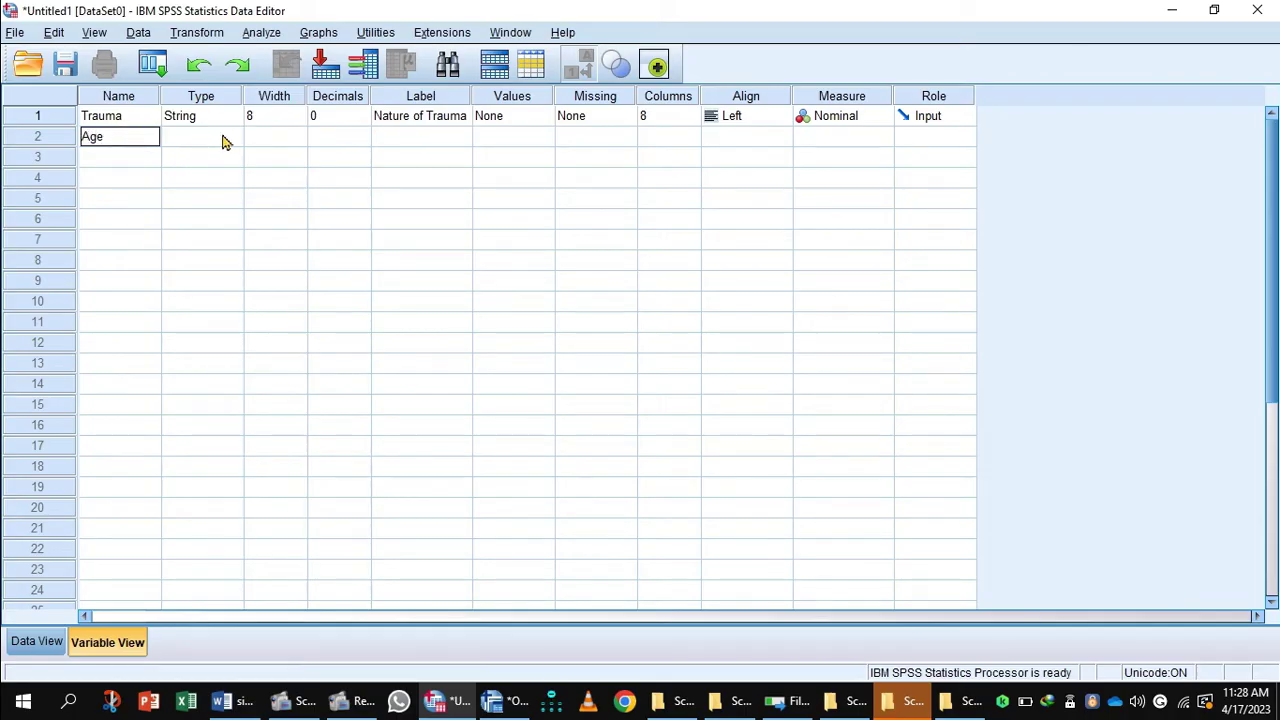
click(224, 138)
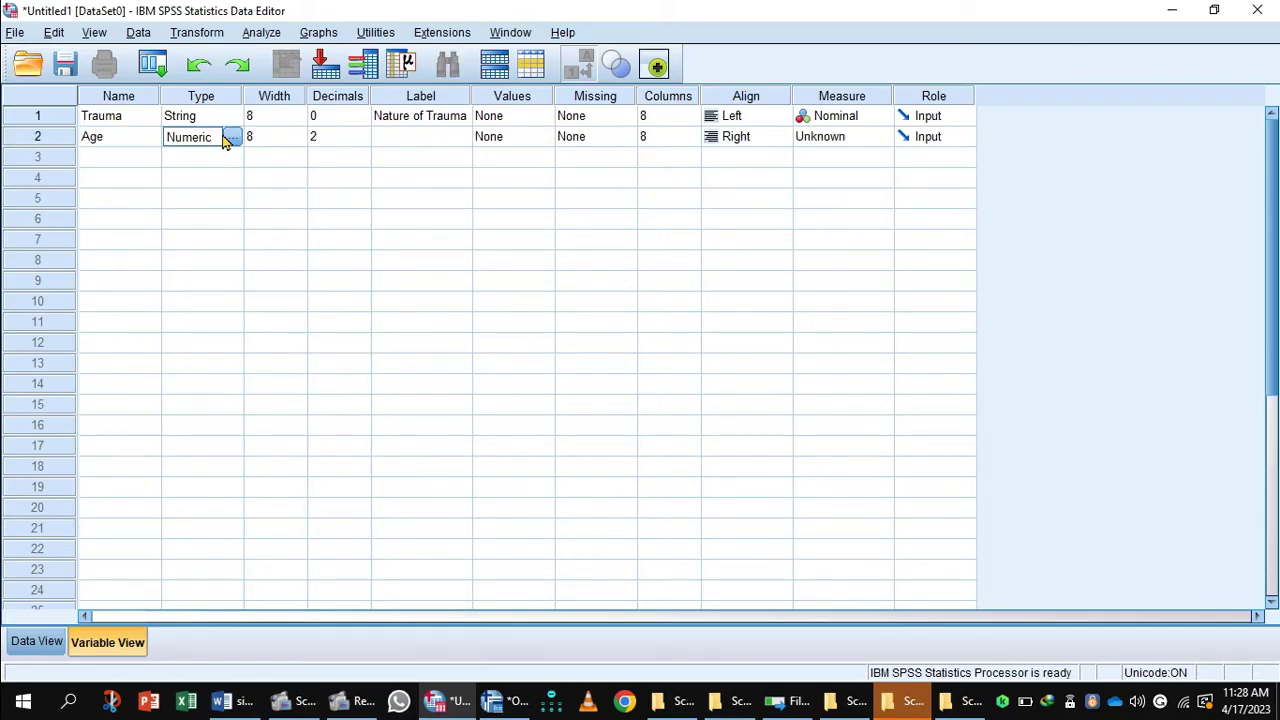
click(237, 139)
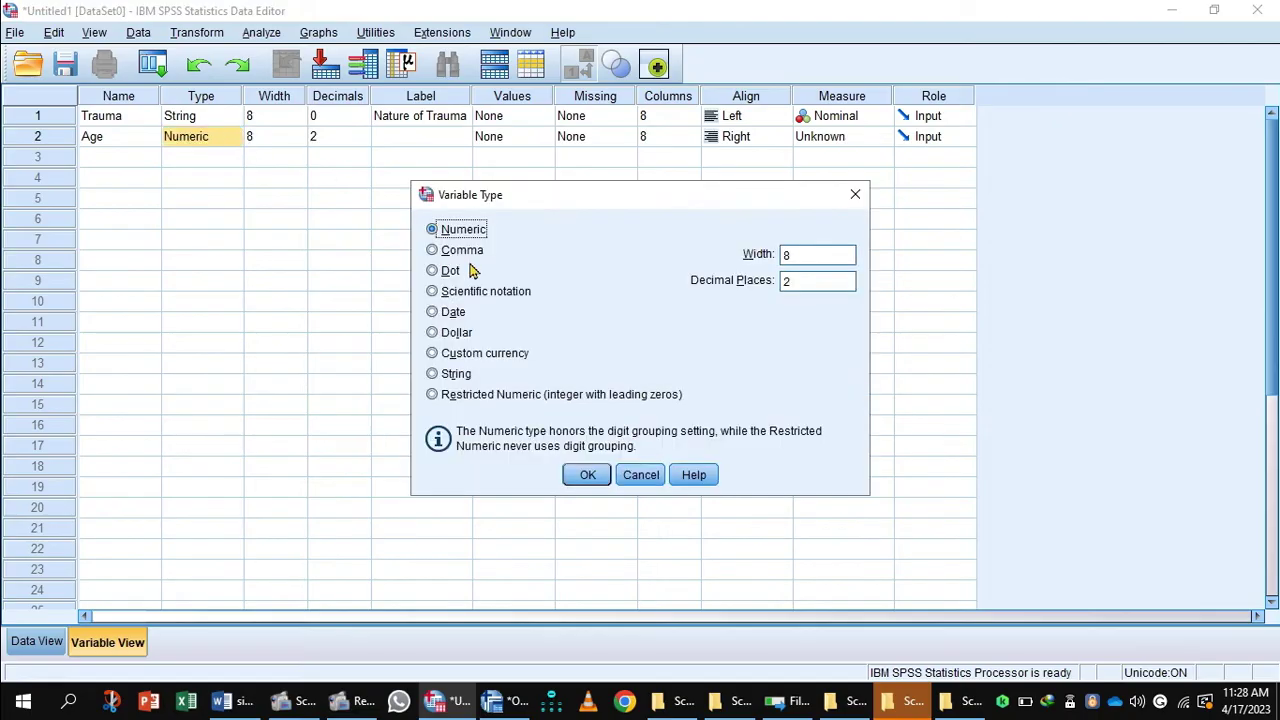
click(790, 282)
text(0)
click(588, 475)
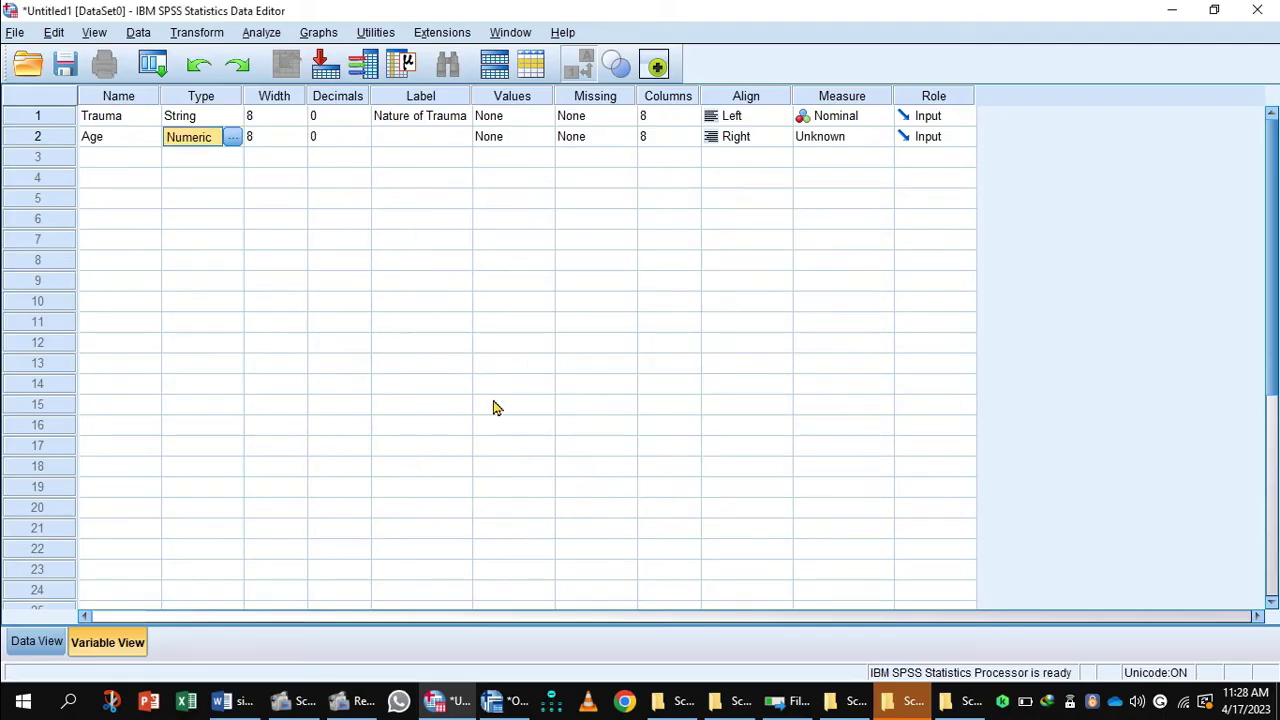
Label Age with the Word heading 'Age of trauma survivors' and set its measure to Scale.
mouse_move(290, 700)
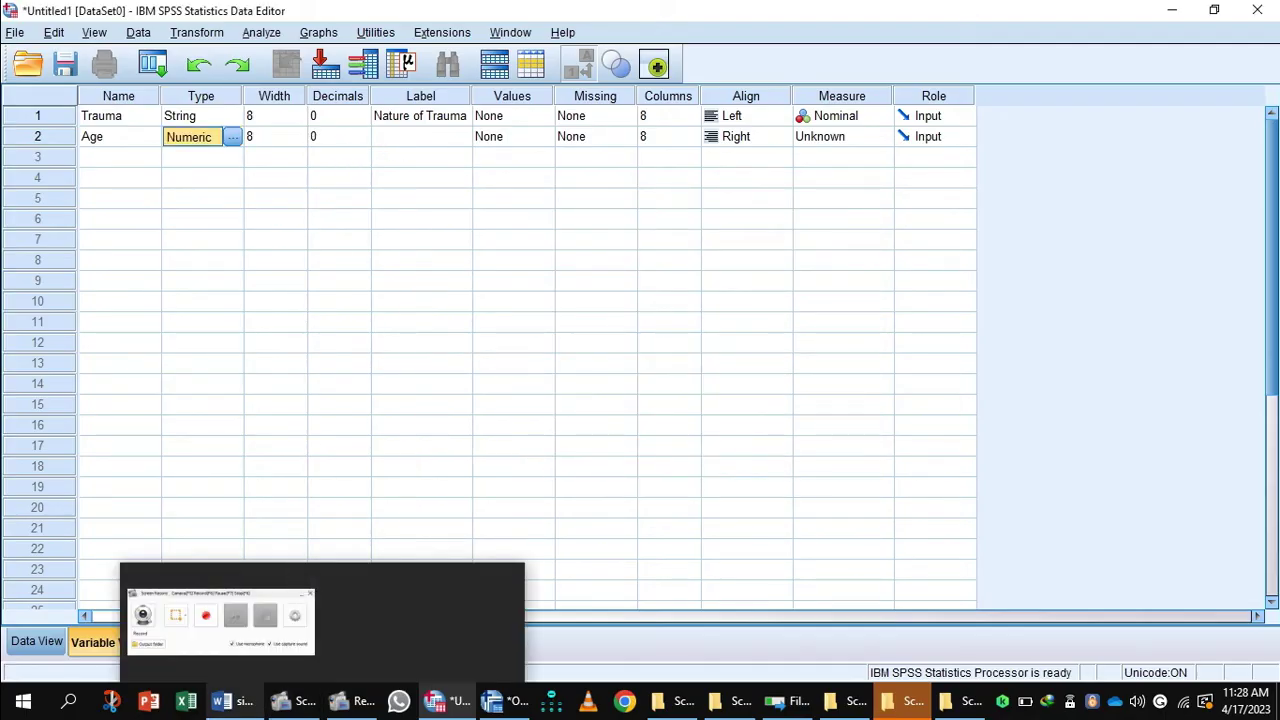
click(232, 700)
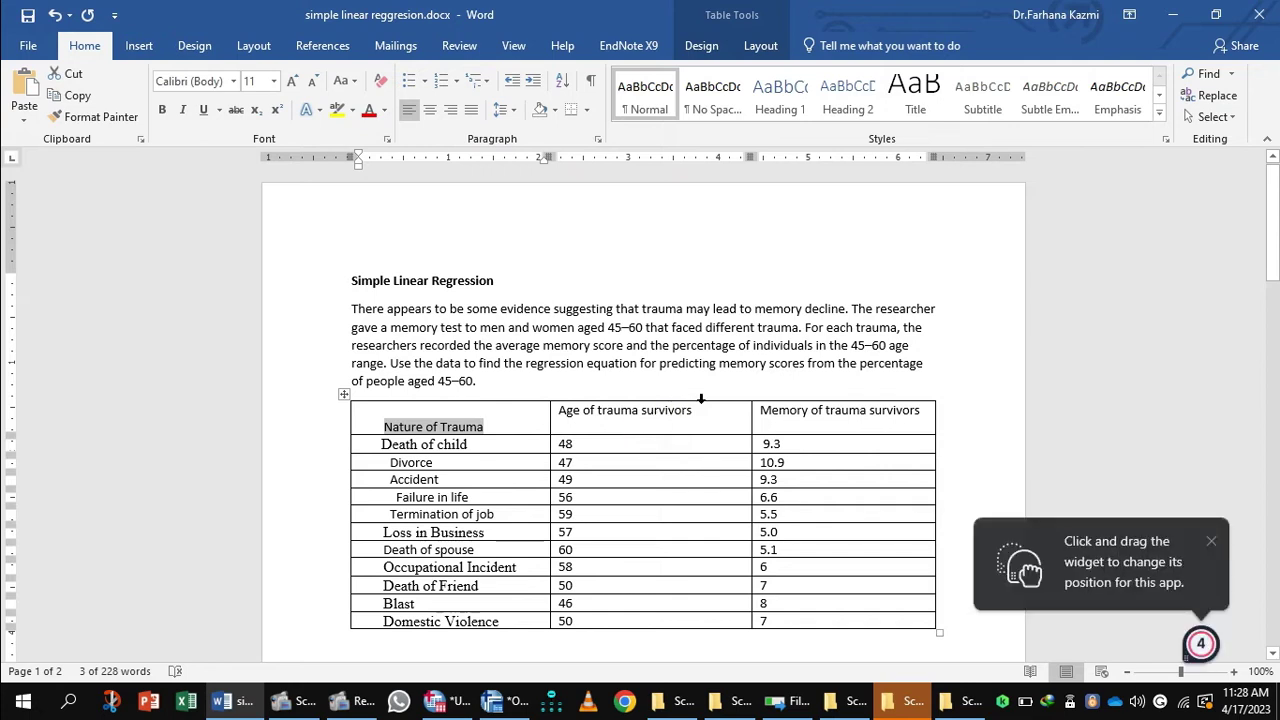
drag(695, 414, 562, 410)
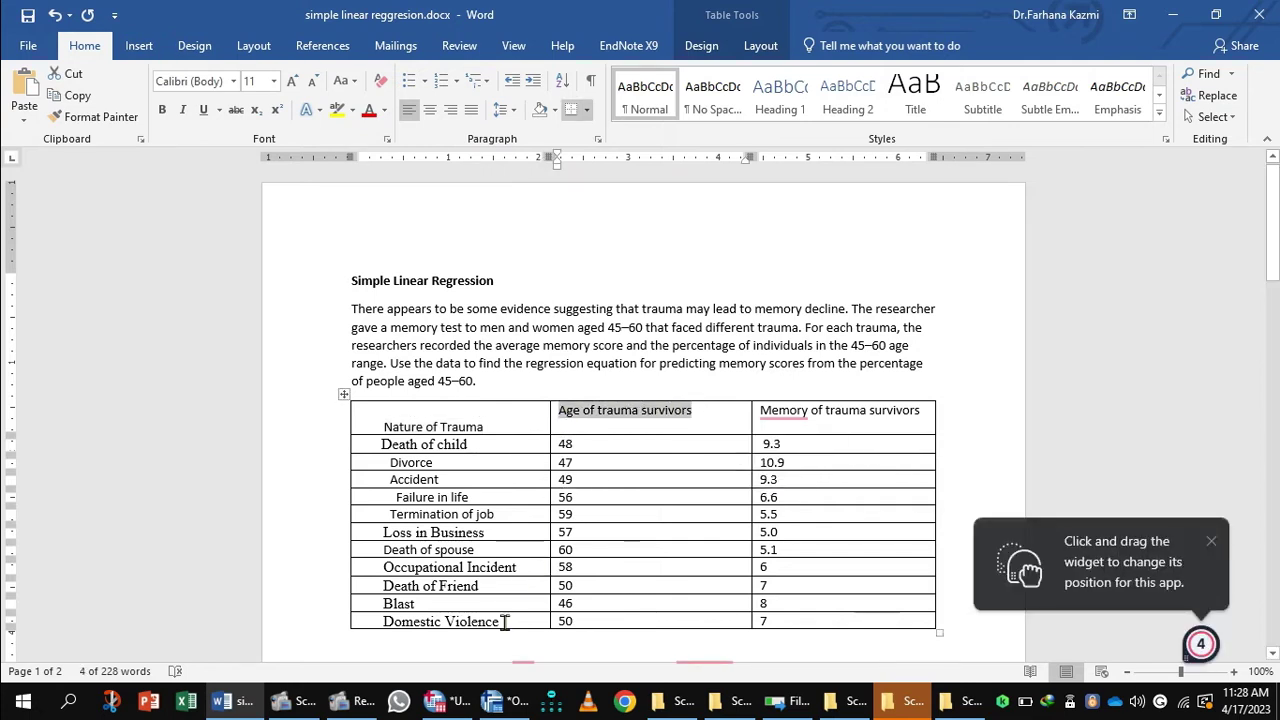
click(460, 700)
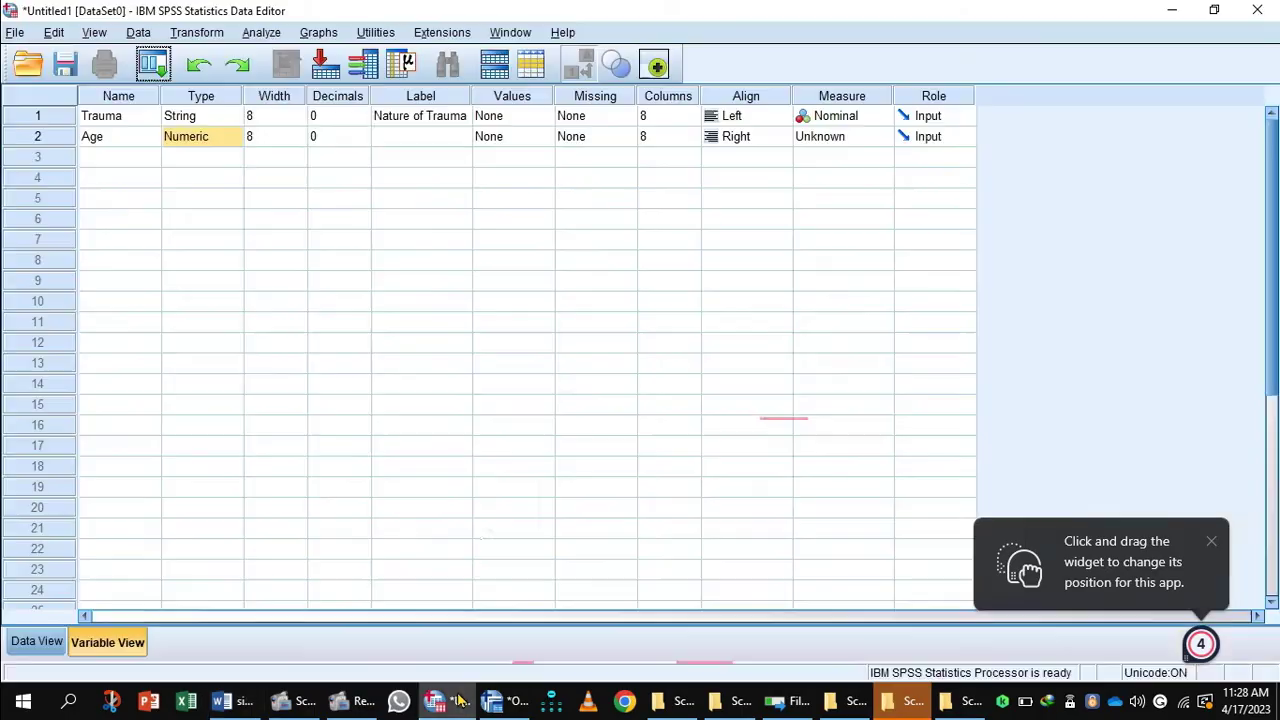
click(395, 144)
key(ctrl+v)
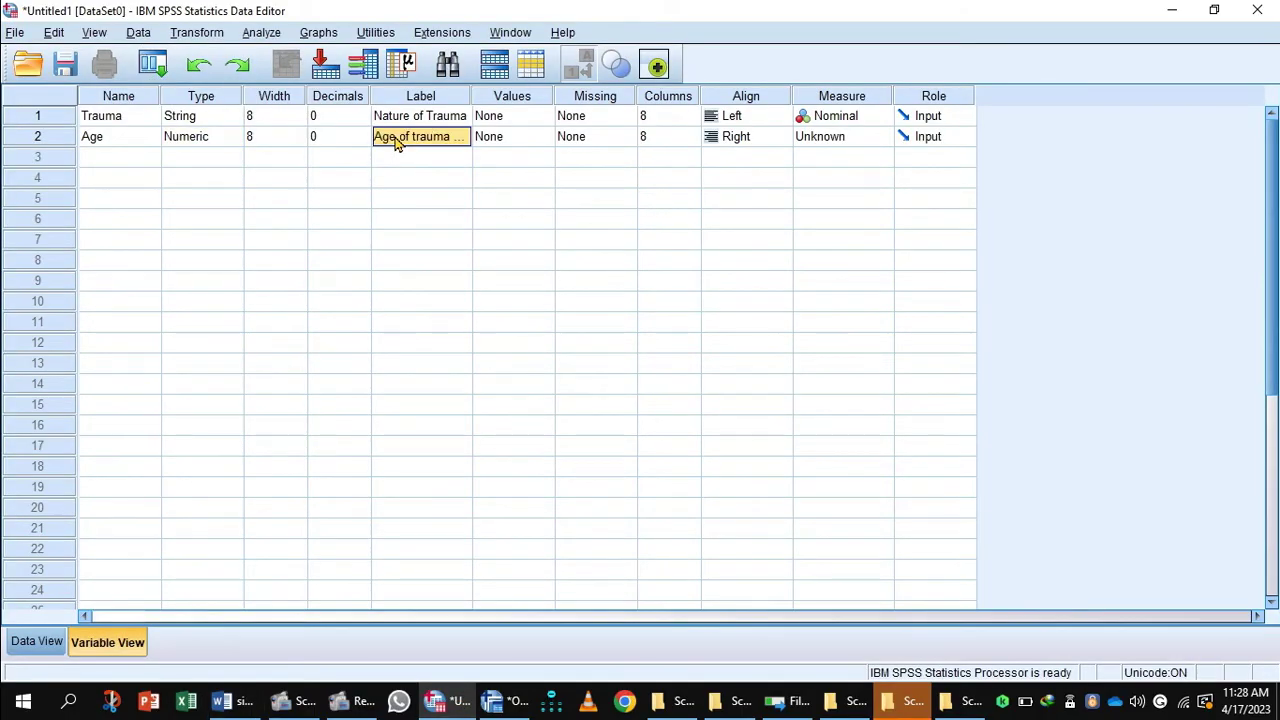
click(845, 137)
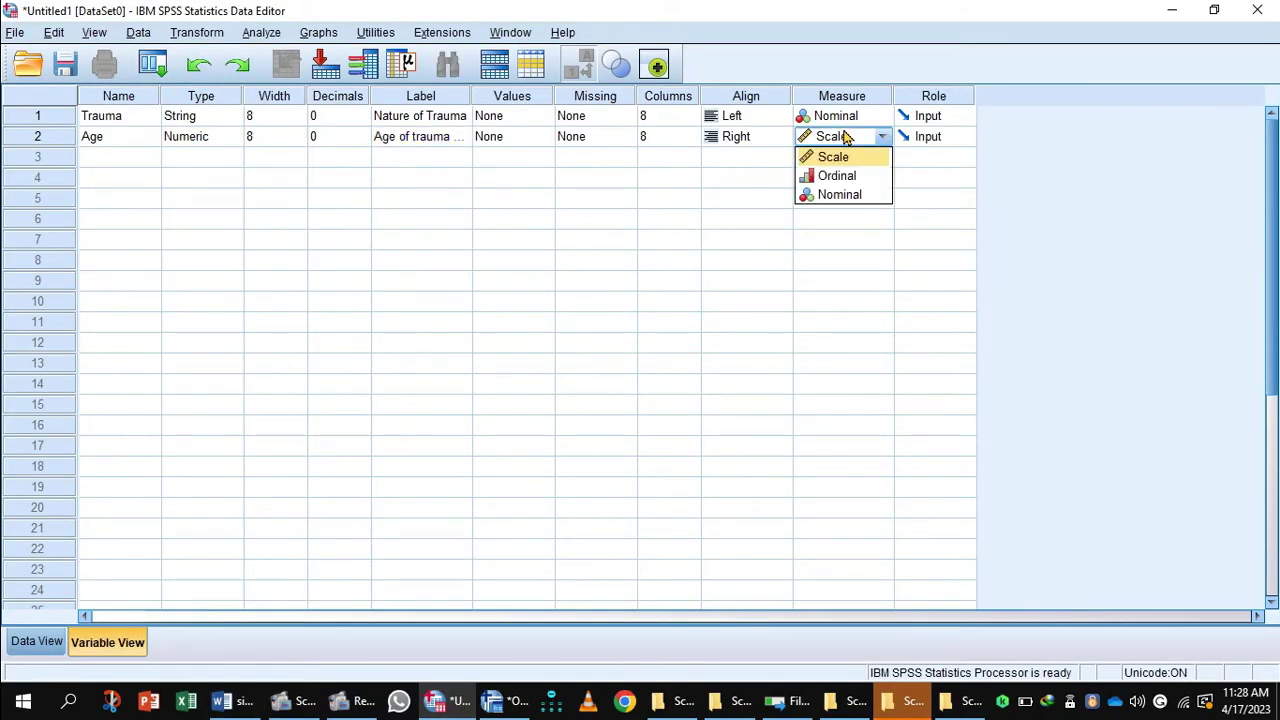
click(834, 160)
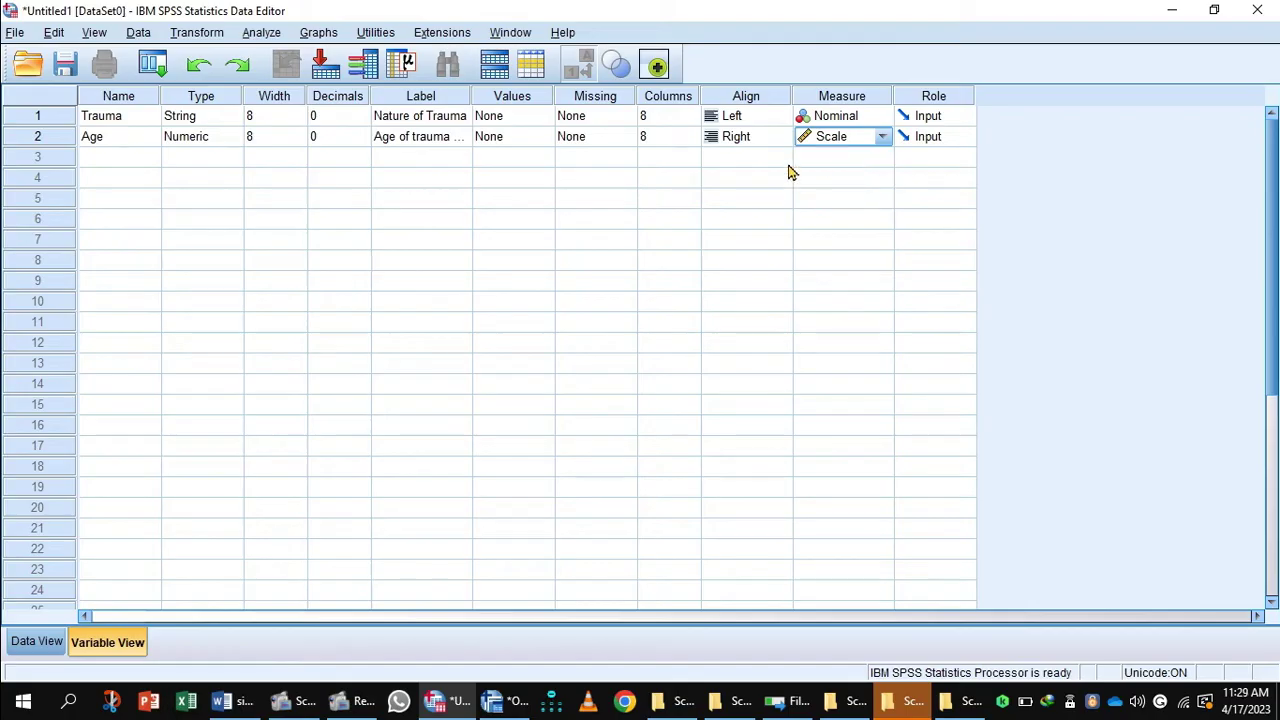
click(91, 158)
Name the third variable Memory as numeric with 1 decimal place.
text(Memory)
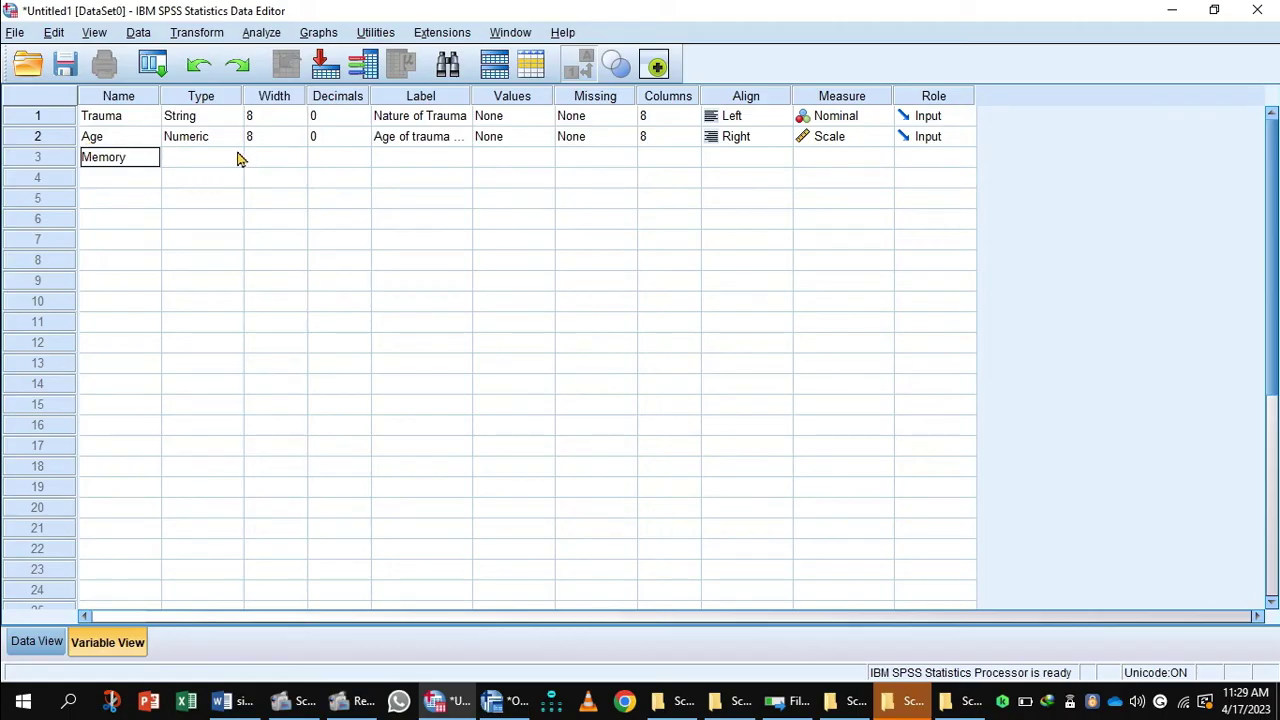
click(238, 158)
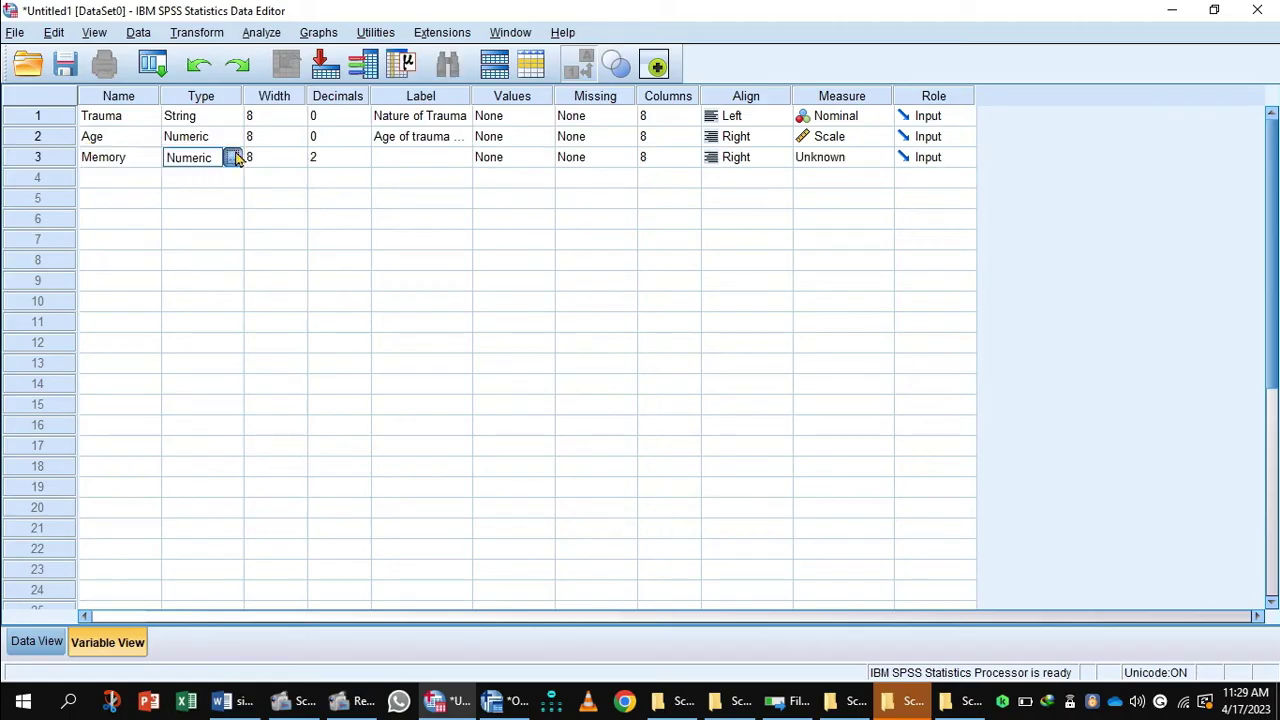
click(236, 157)
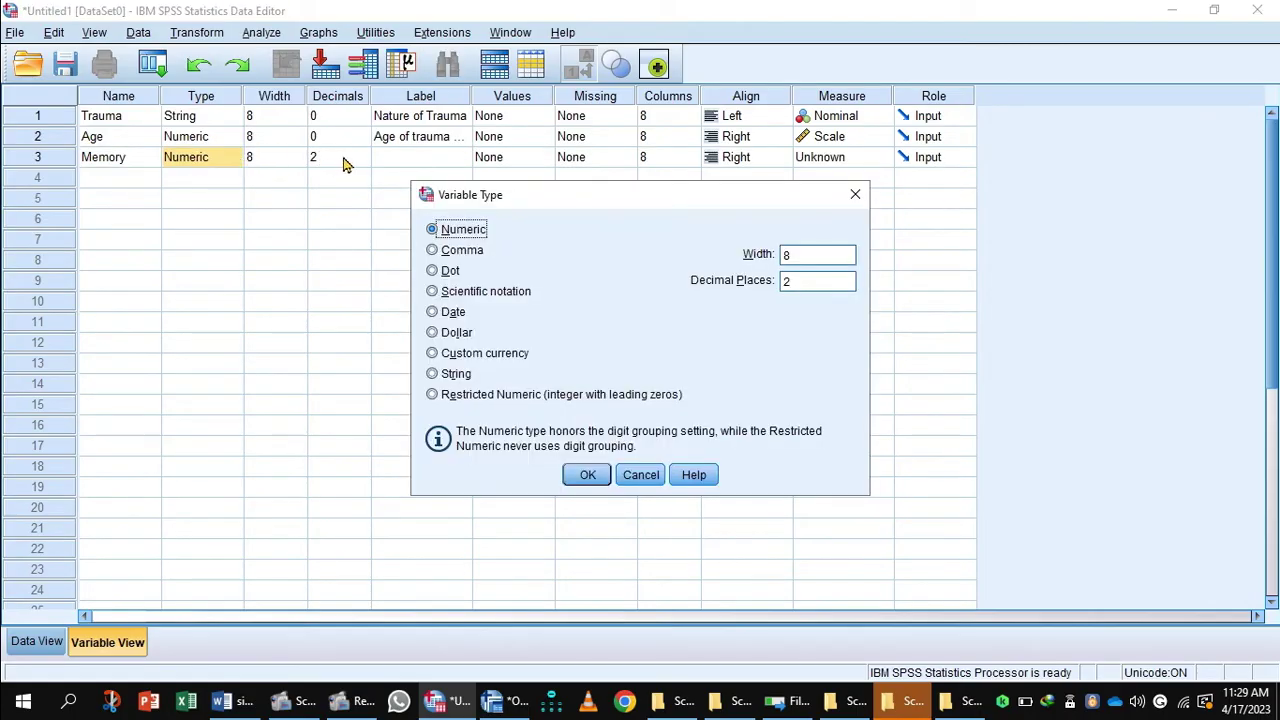
click(802, 281)
click(587, 475)
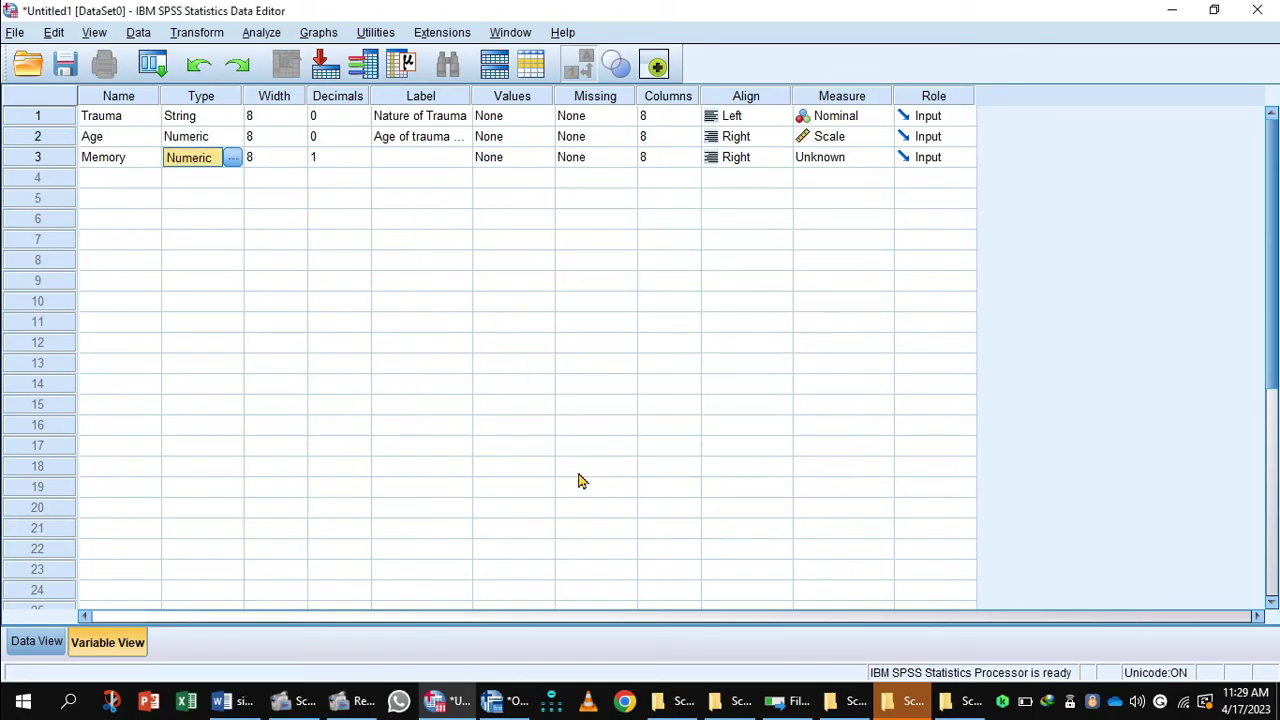
Label Memory with the Word heading 'Memory of trauma survivors' and set its measure to Scale.
click(238, 703)
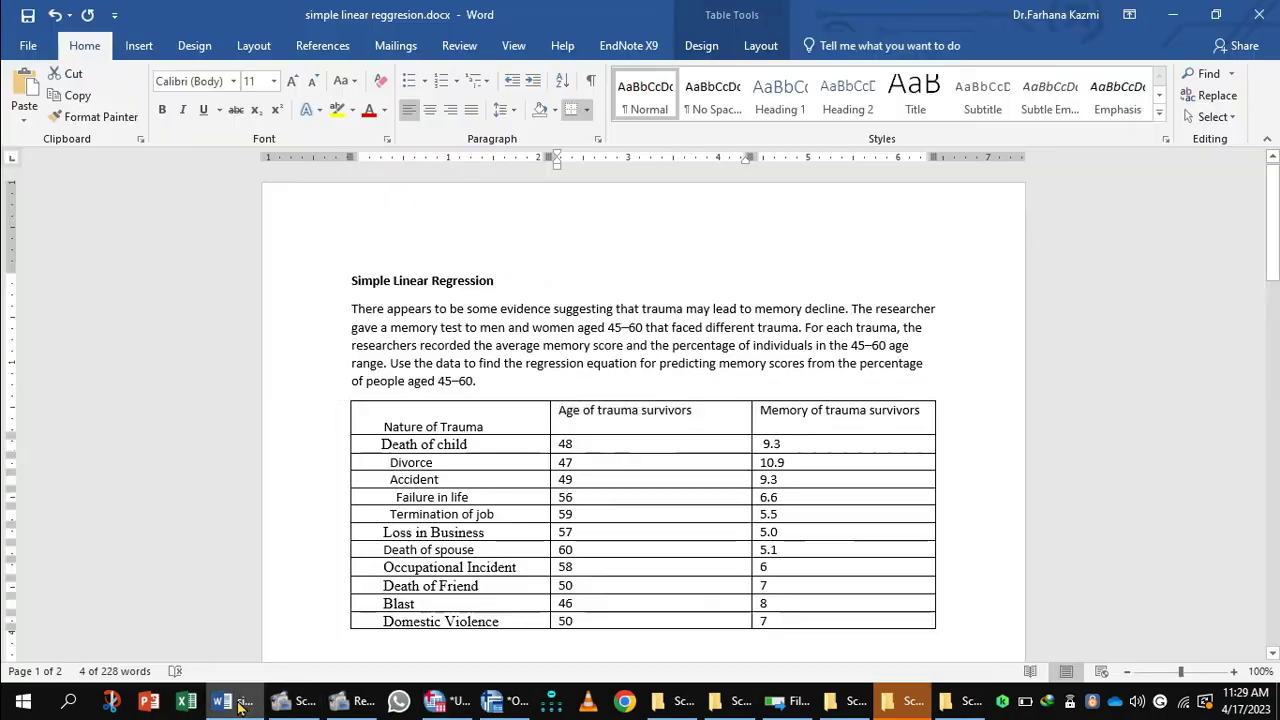
drag(929, 414, 783, 421)
mouse_move(783, 421)
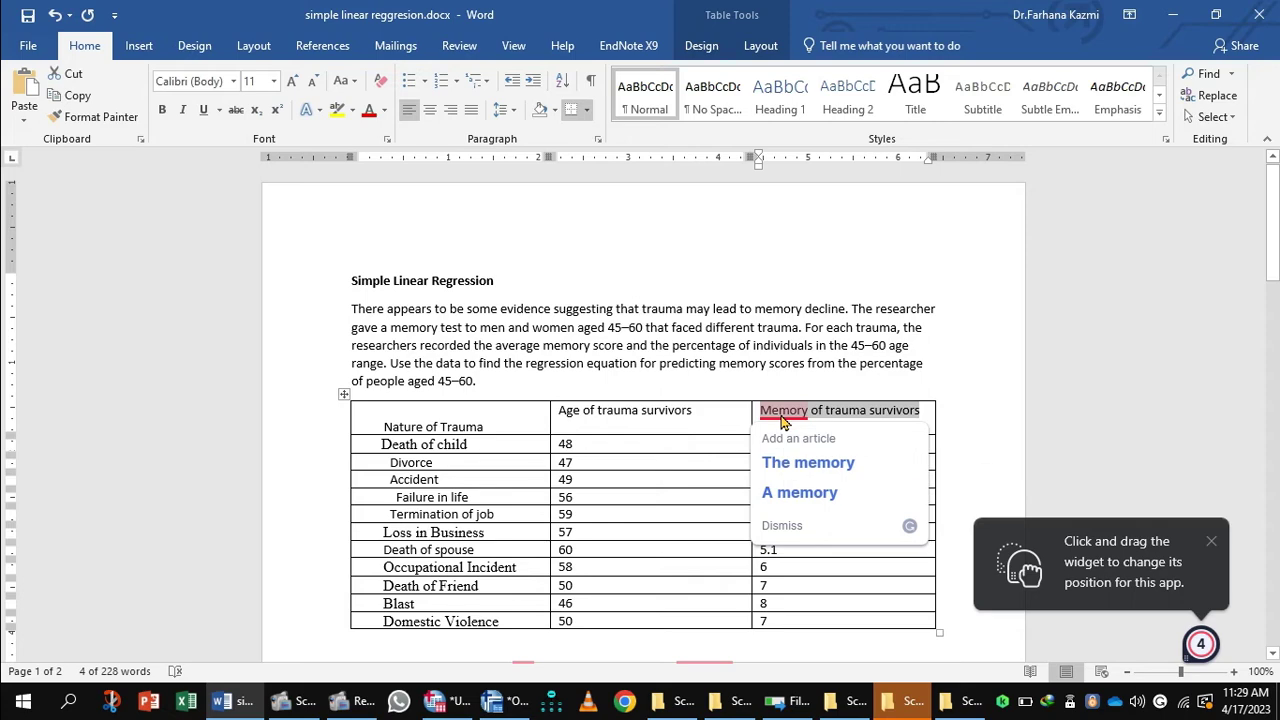
mouse_move(305, 710)
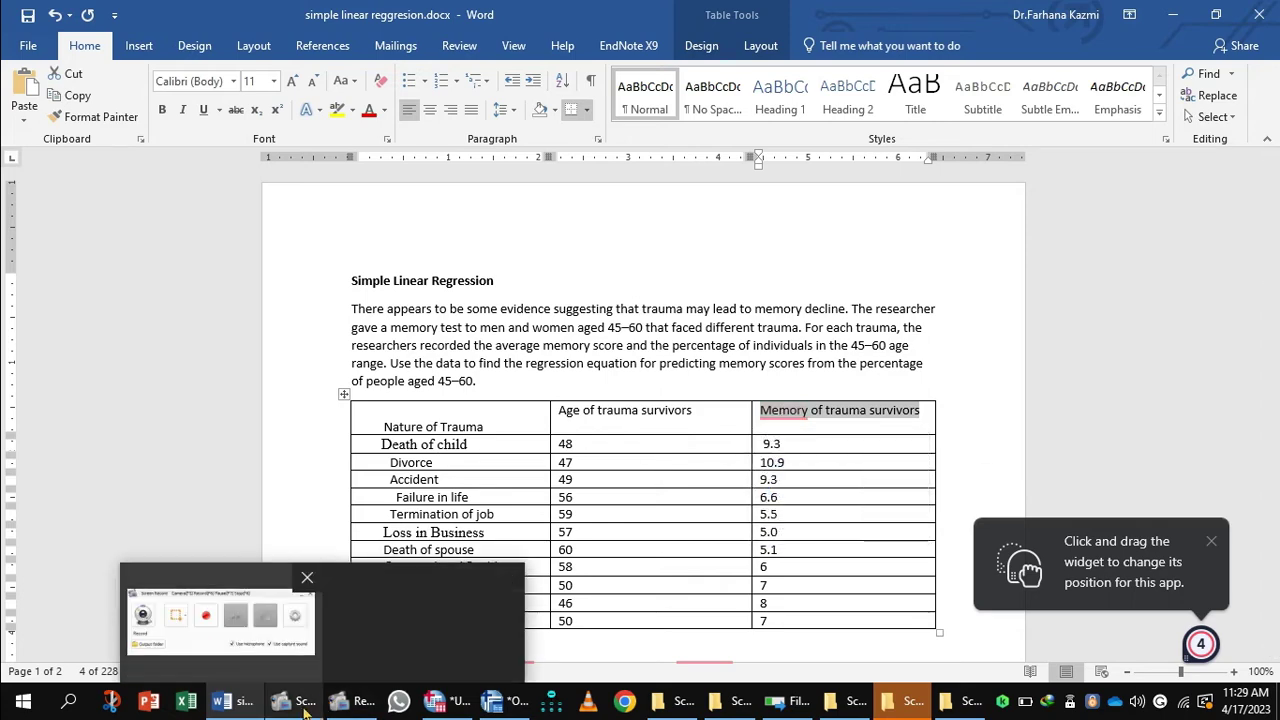
click(447, 701)
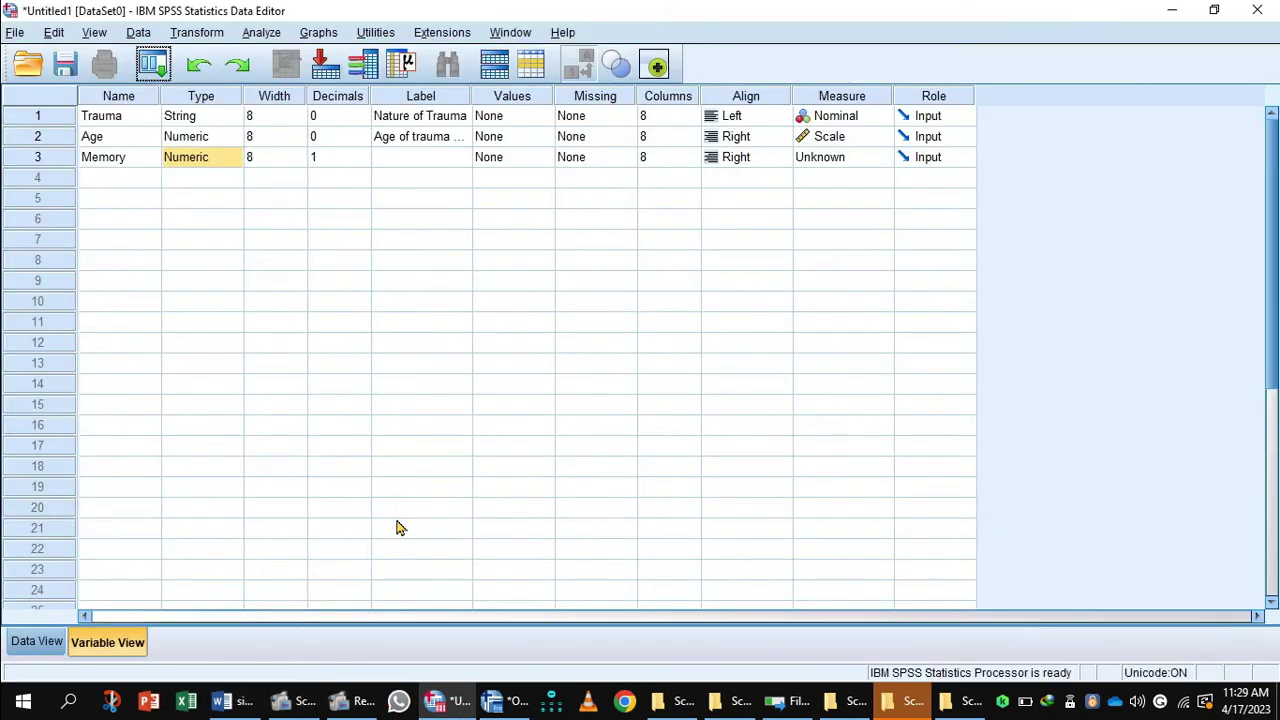
click(390, 158)
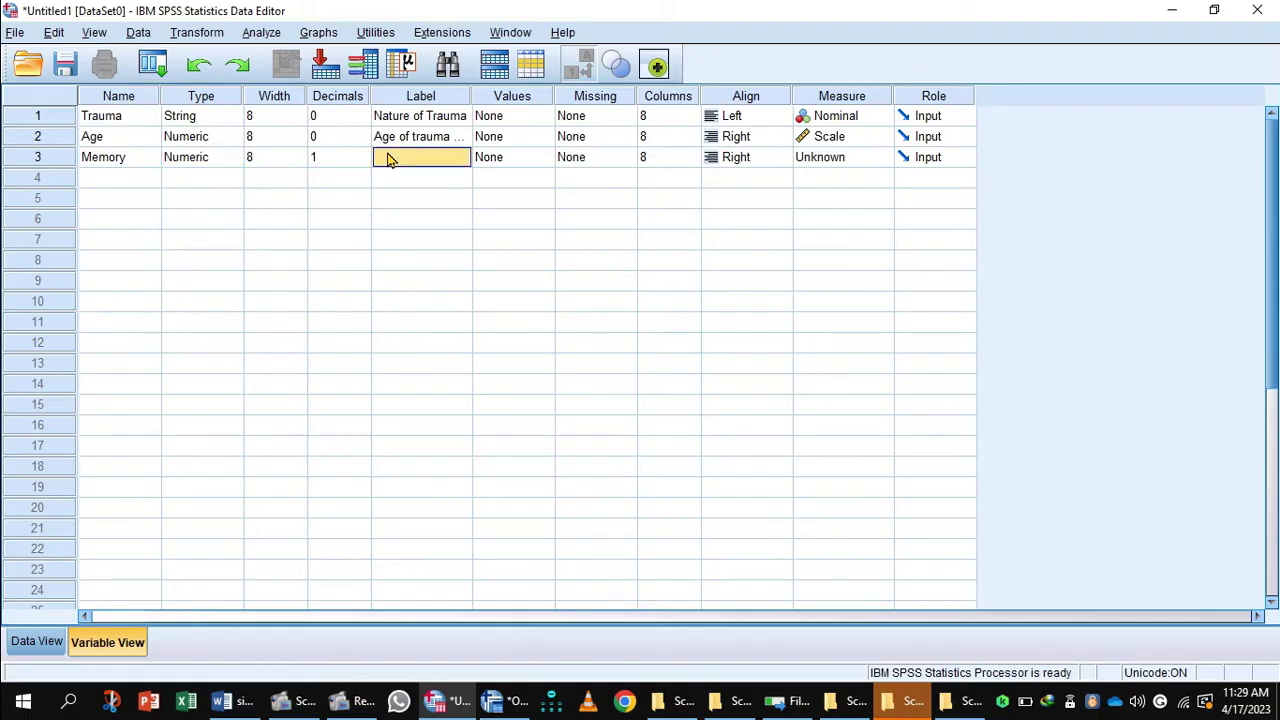
key(ctrl+v)
click(840, 157)
click(876, 160)
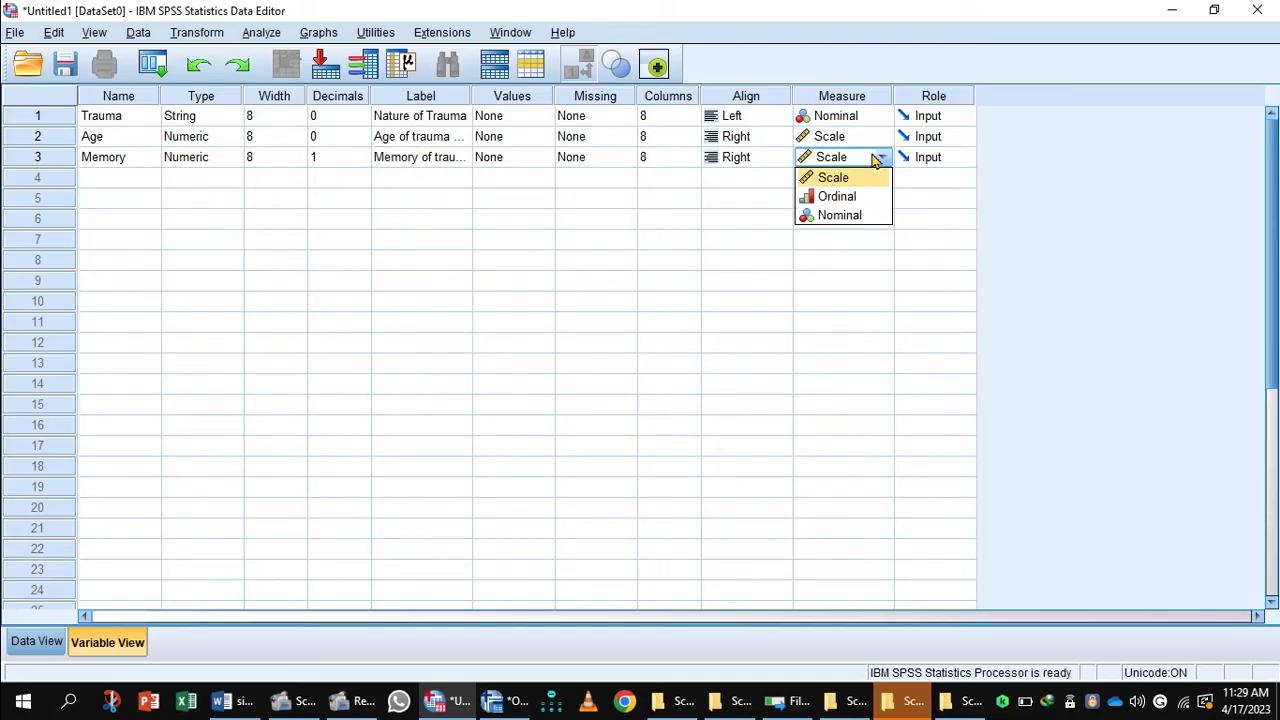
click(835, 178)
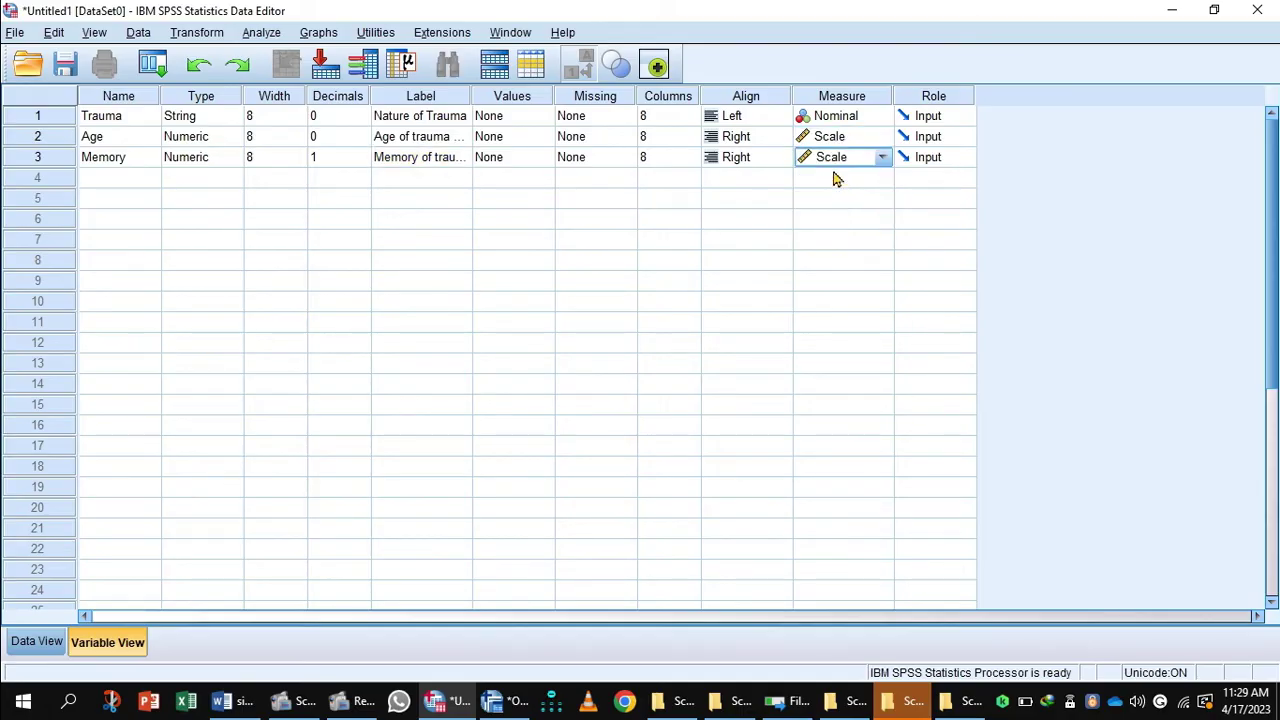
Copy the eleven trauma types from Word and paste them into Trauma rows 1–11 in Data View.
click(40, 641)
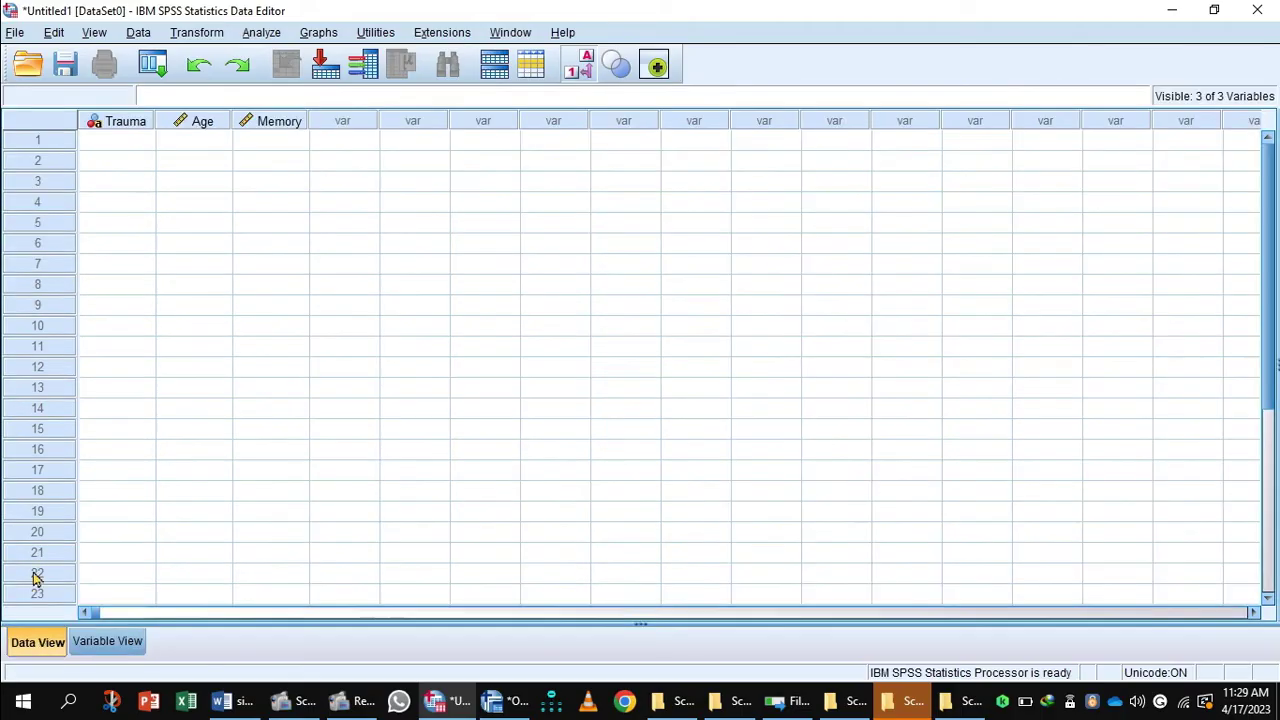
mouse_move(318, 706)
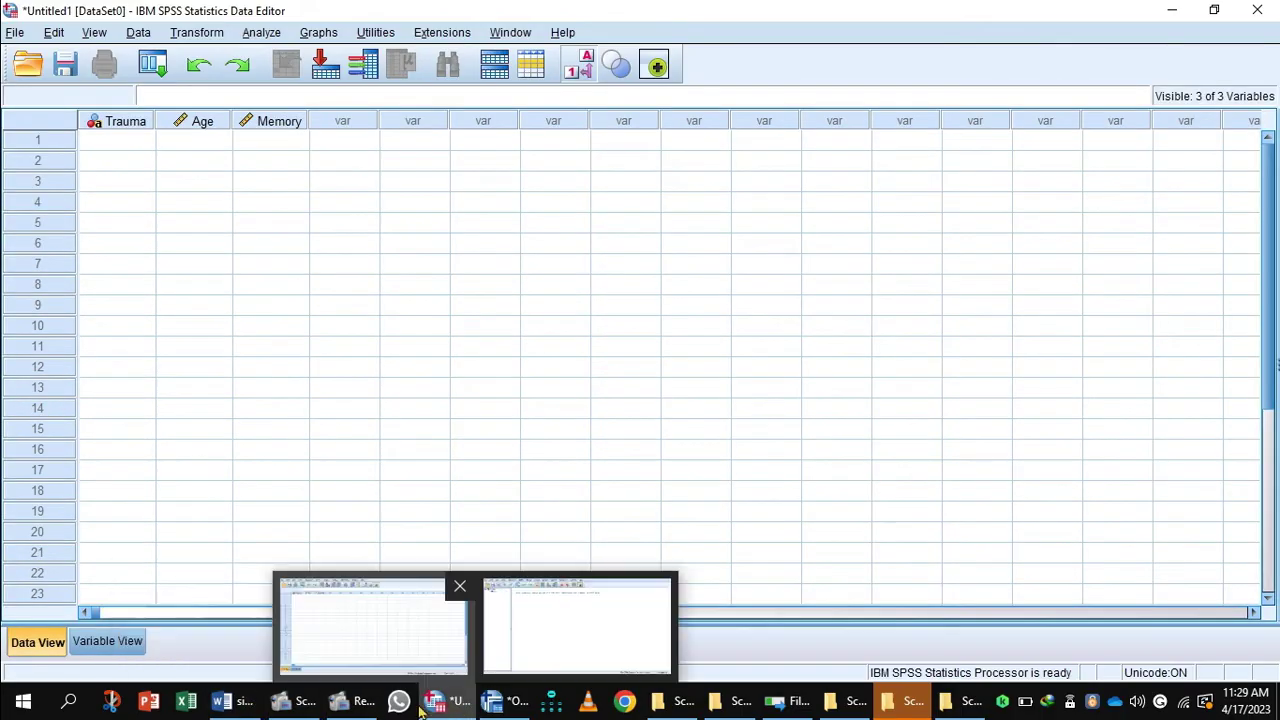
click(232, 704)
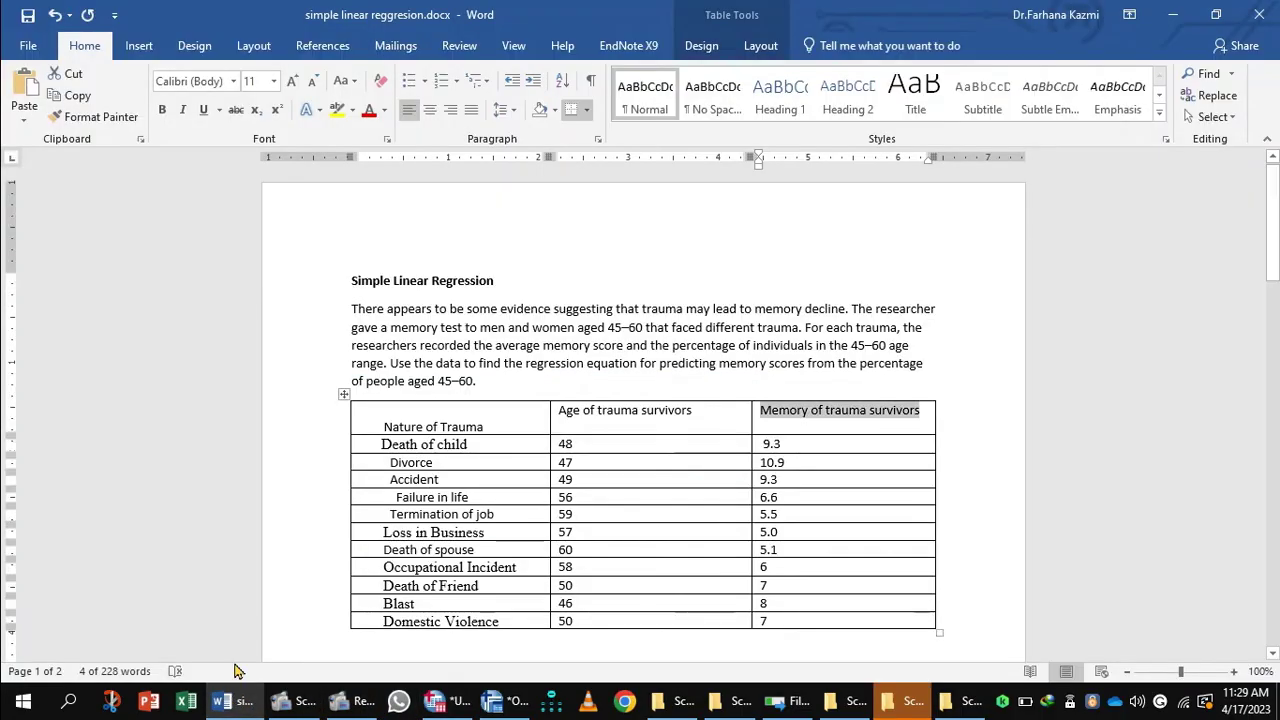
drag(363, 443, 482, 621)
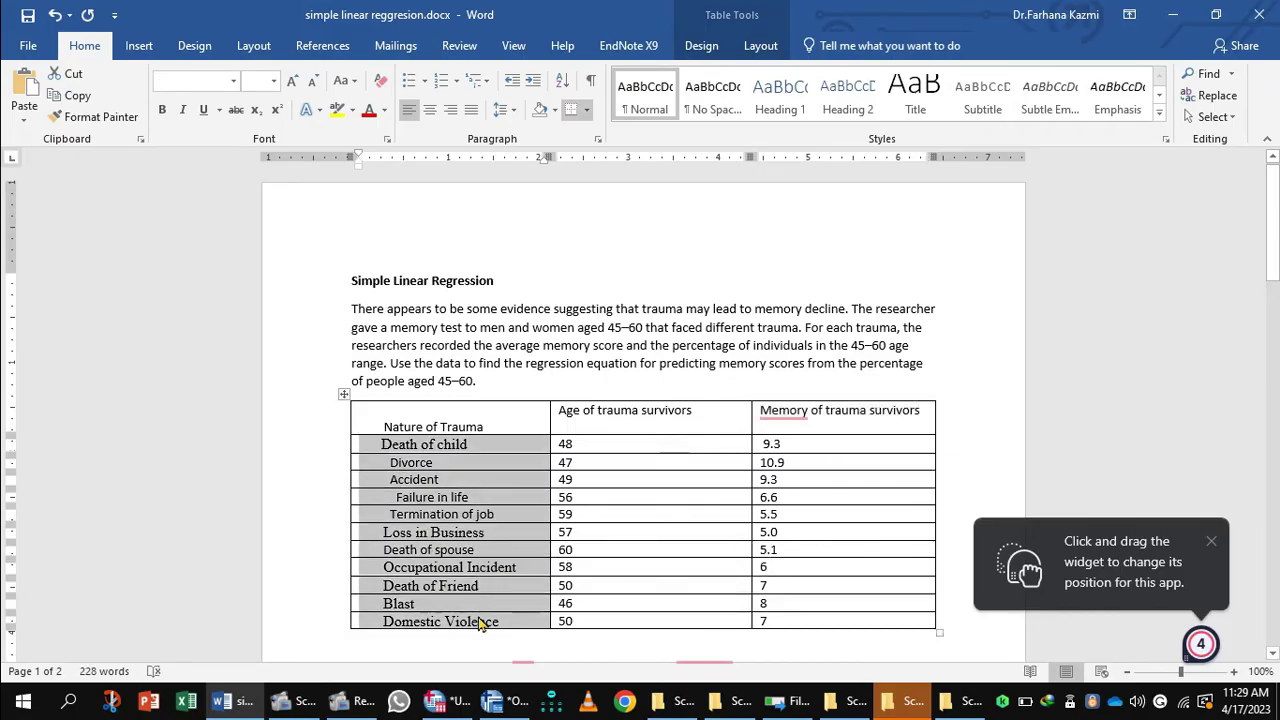
click(460, 702)
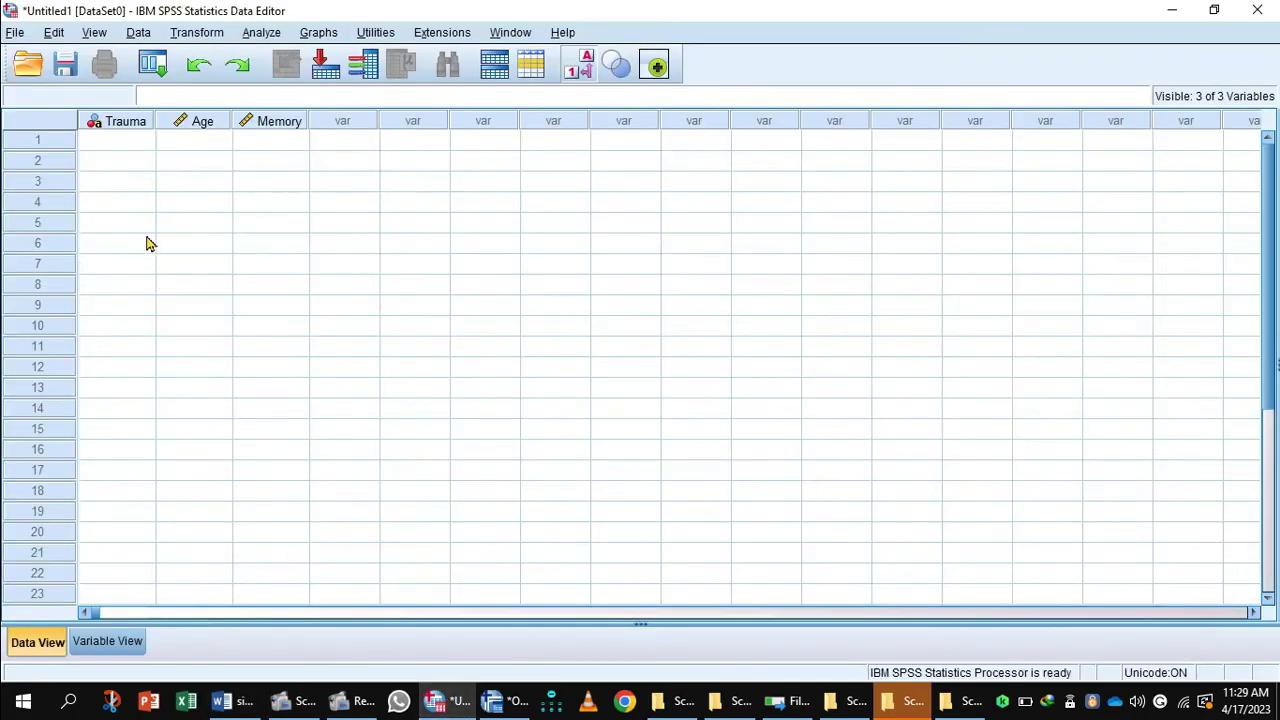
click(123, 145)
key(ctrl+v)
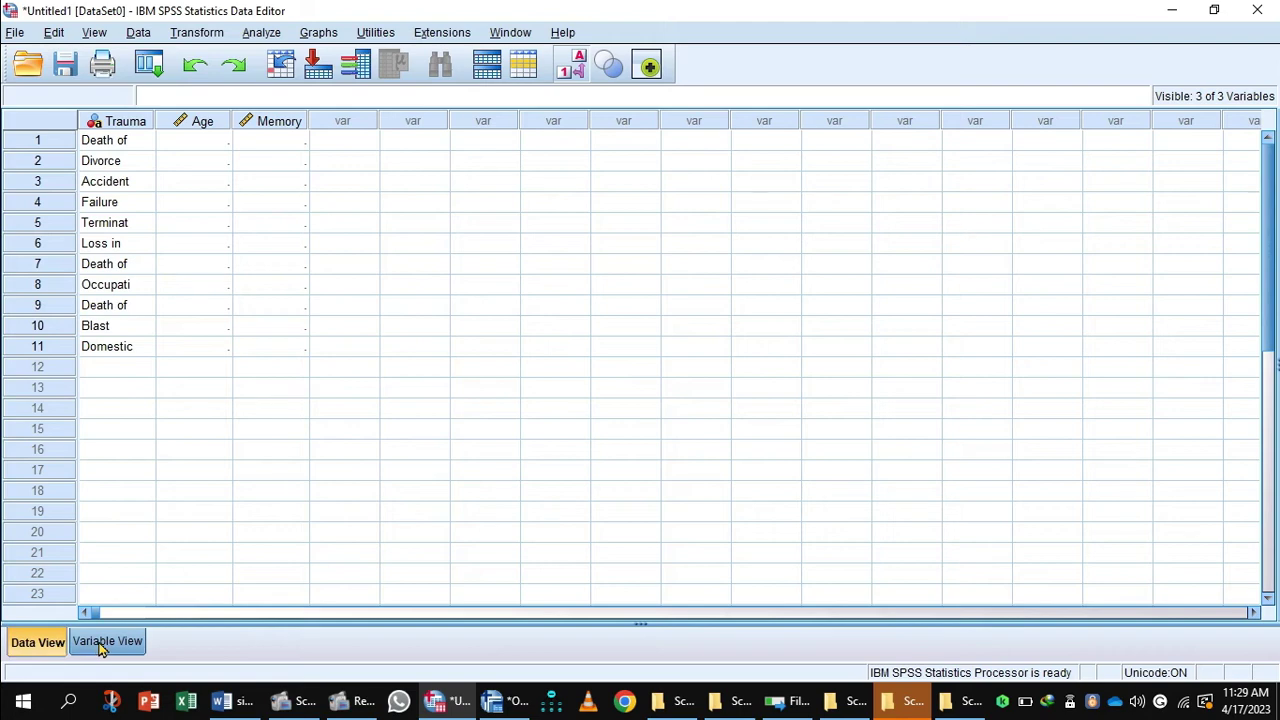
Copy the eleven Age values (48 through 50) from Word into the Age column.
mouse_move(357, 710)
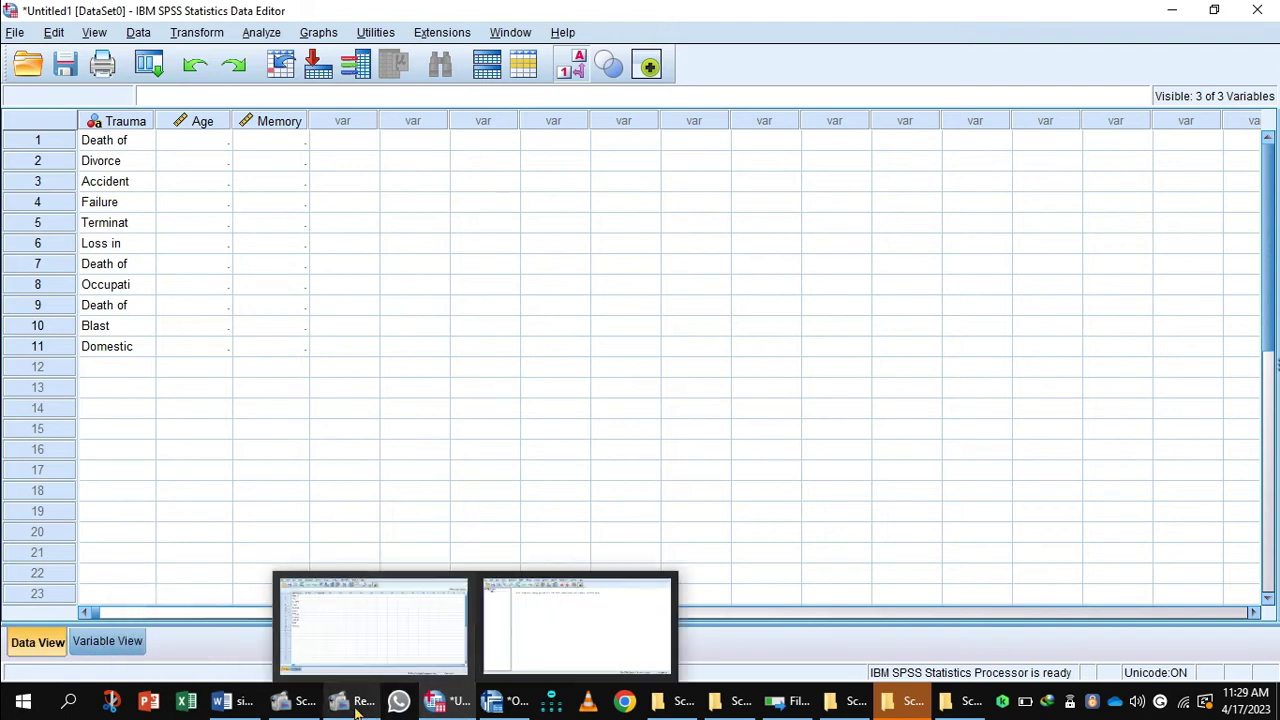
click(228, 701)
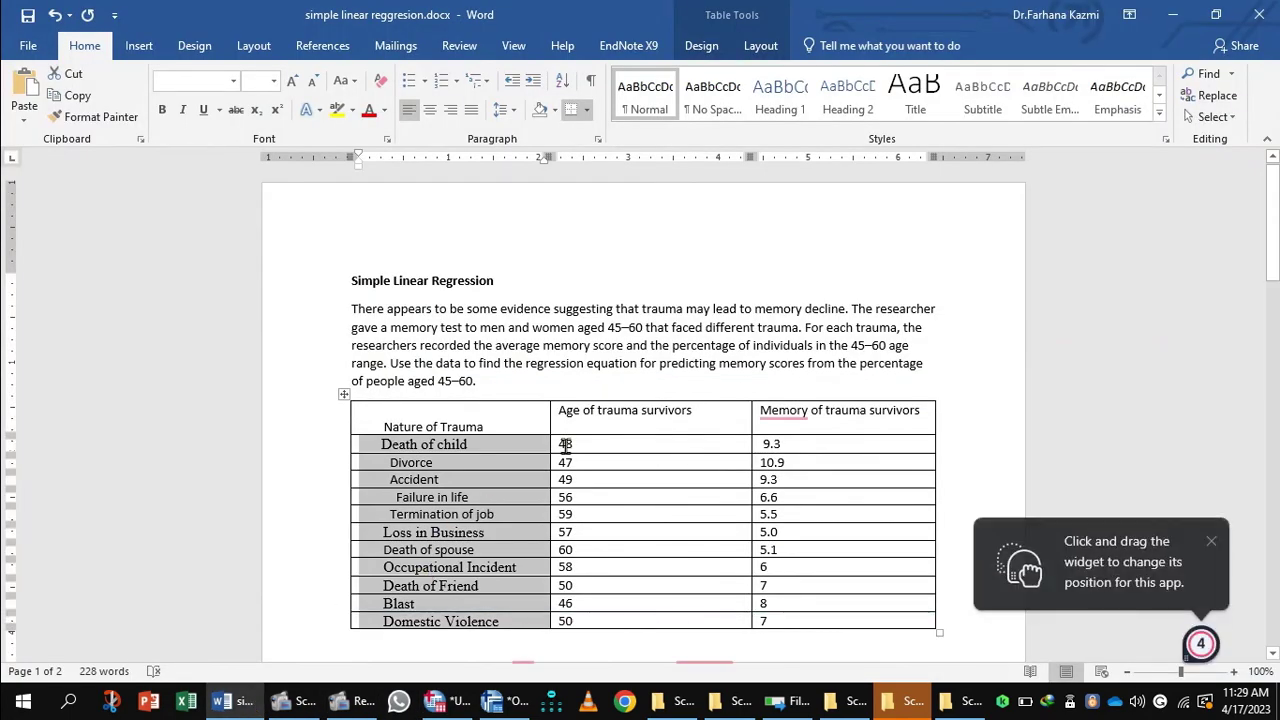
drag(565, 445, 573, 620)
key(ctrl+c)
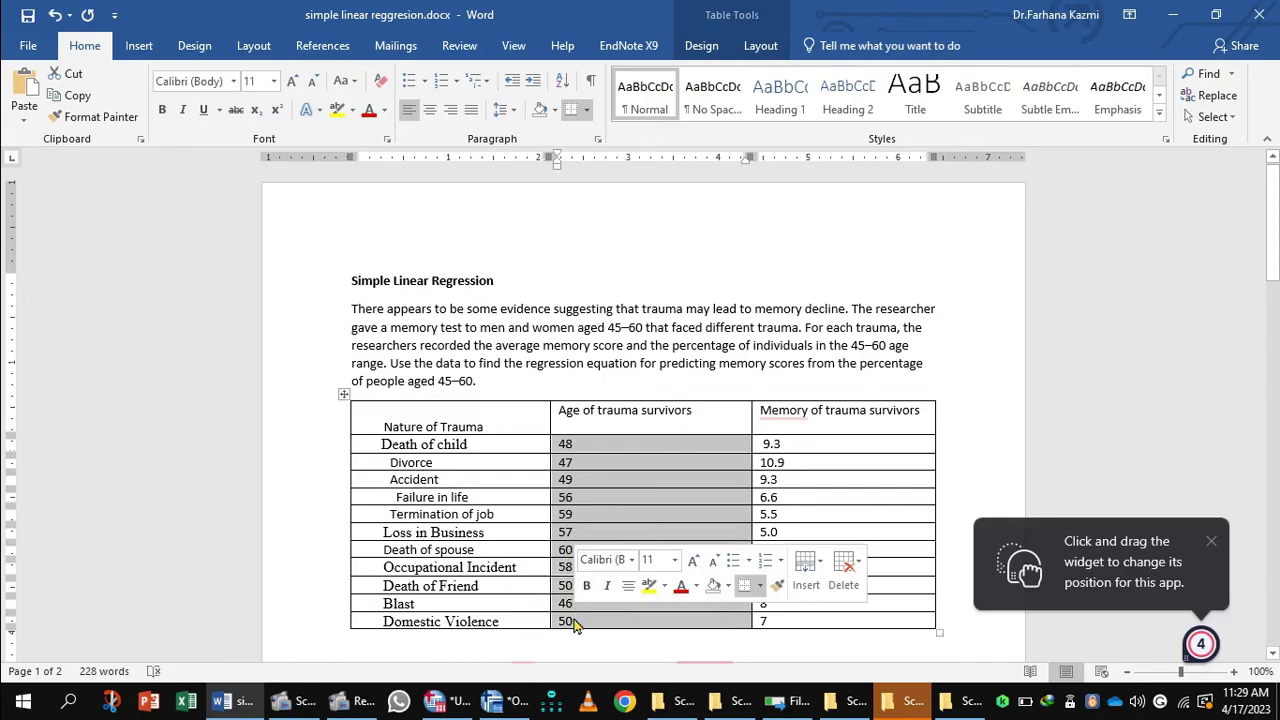
click(434, 701)
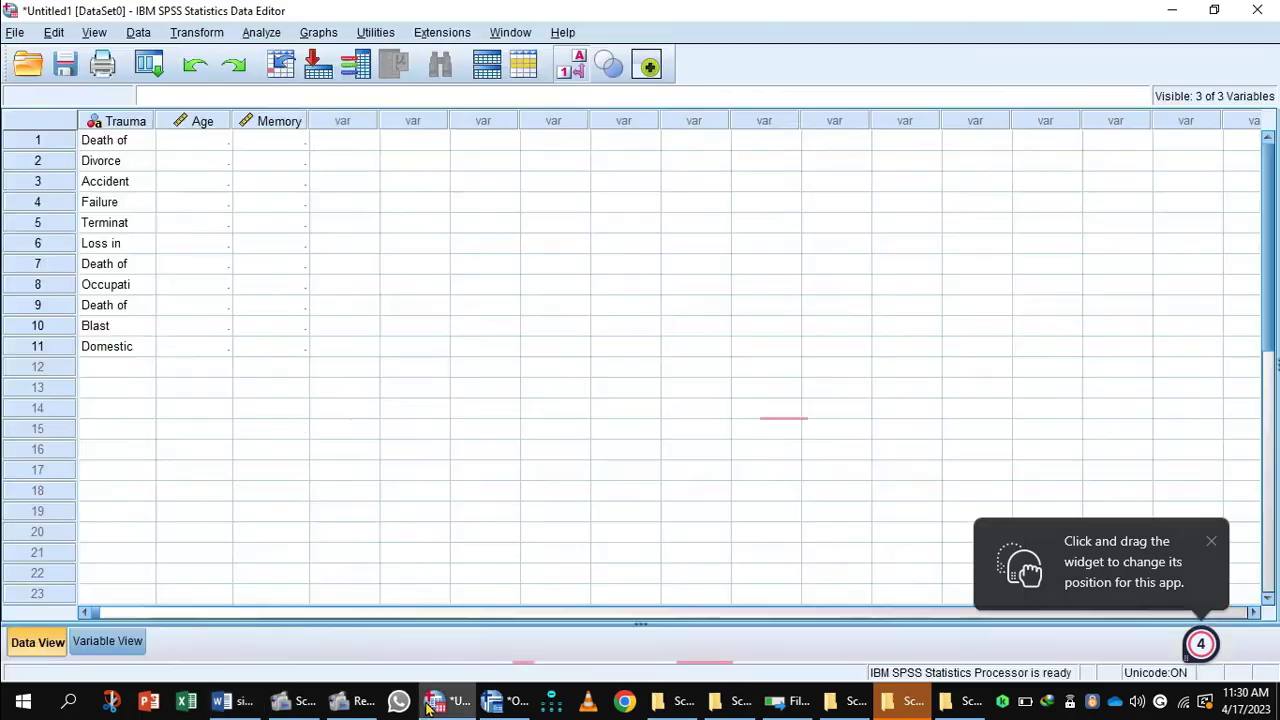
click(201, 137)
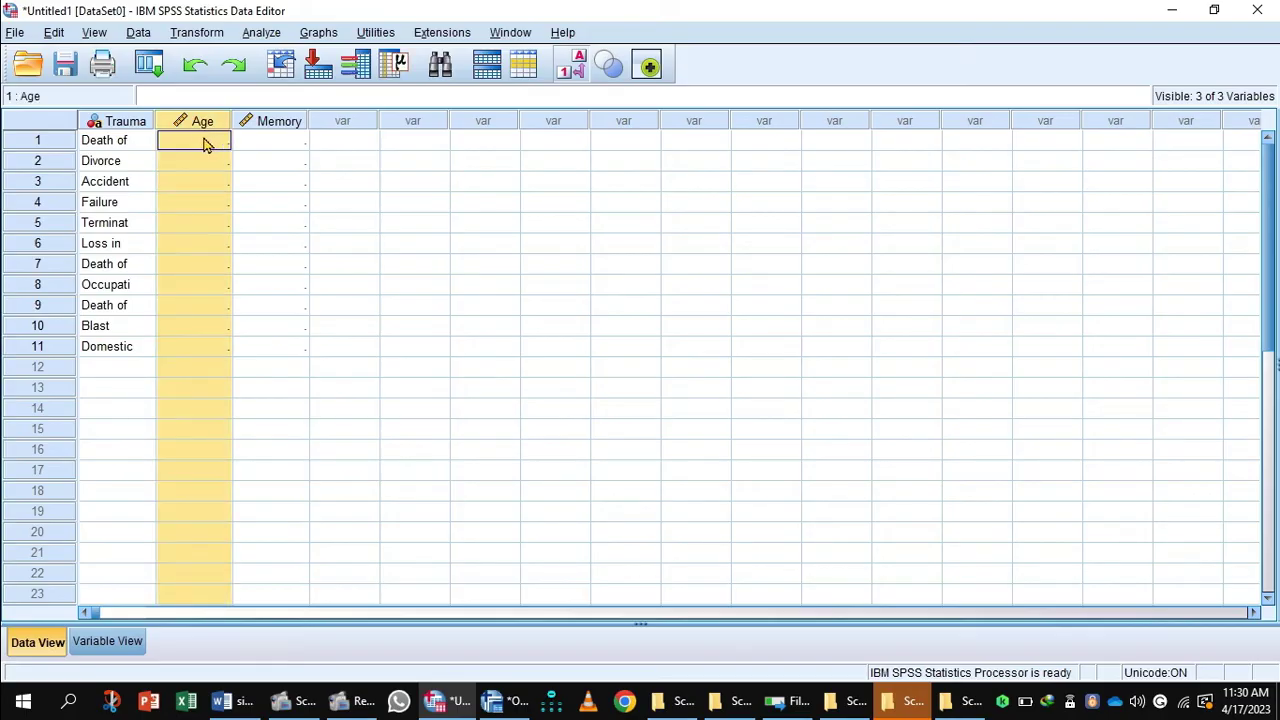
click(205, 145)
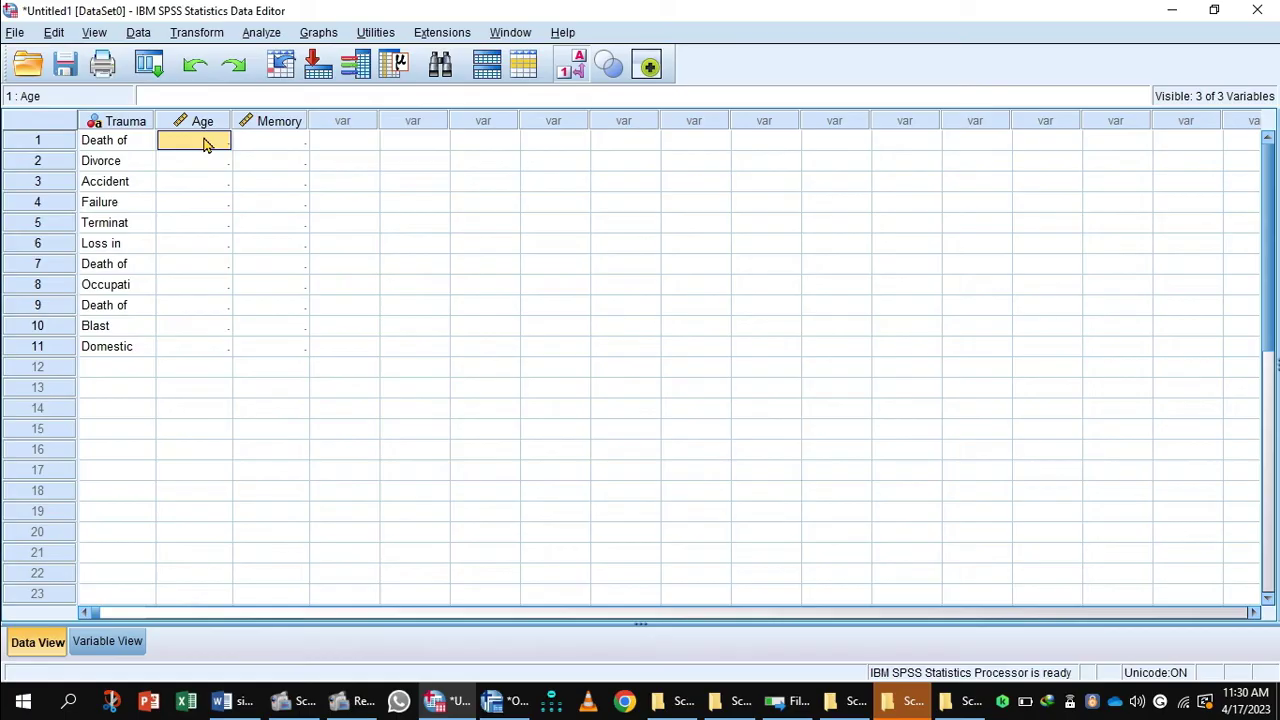
key(ctrl+v)
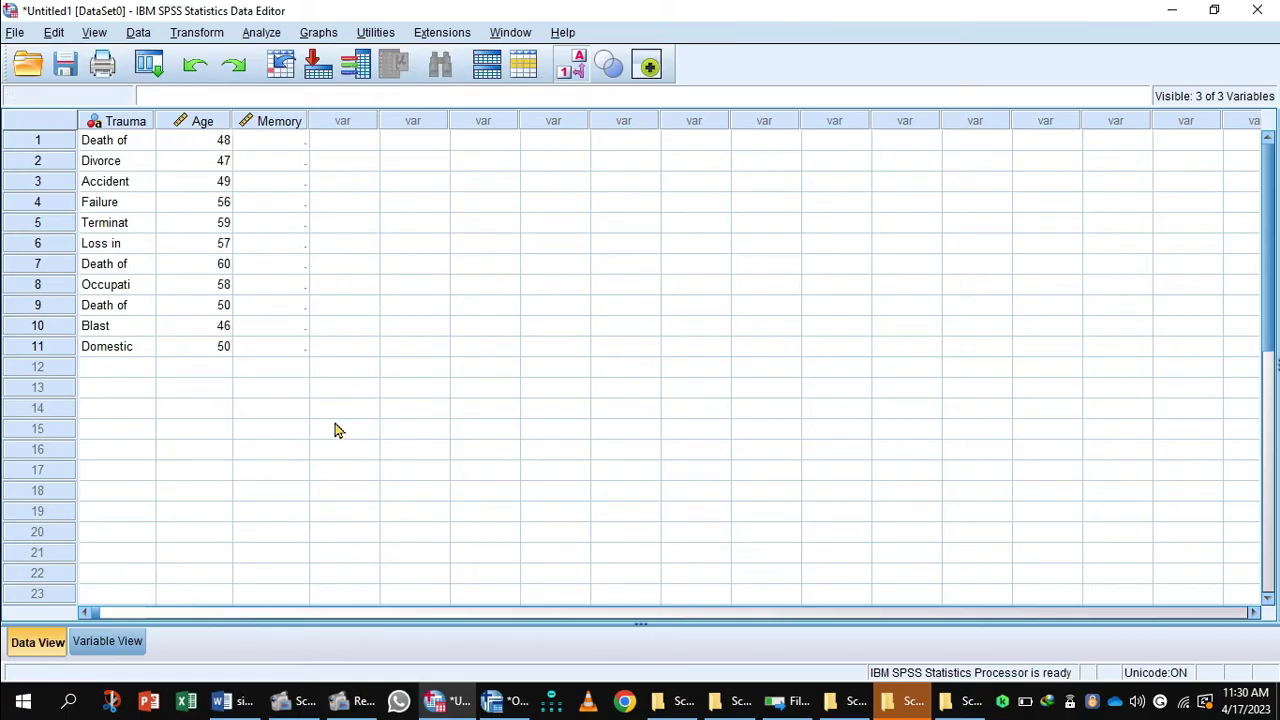
Copy the eleven memory scores (from 9.3 down) from Word into the Memory column.
mouse_move(303, 695)
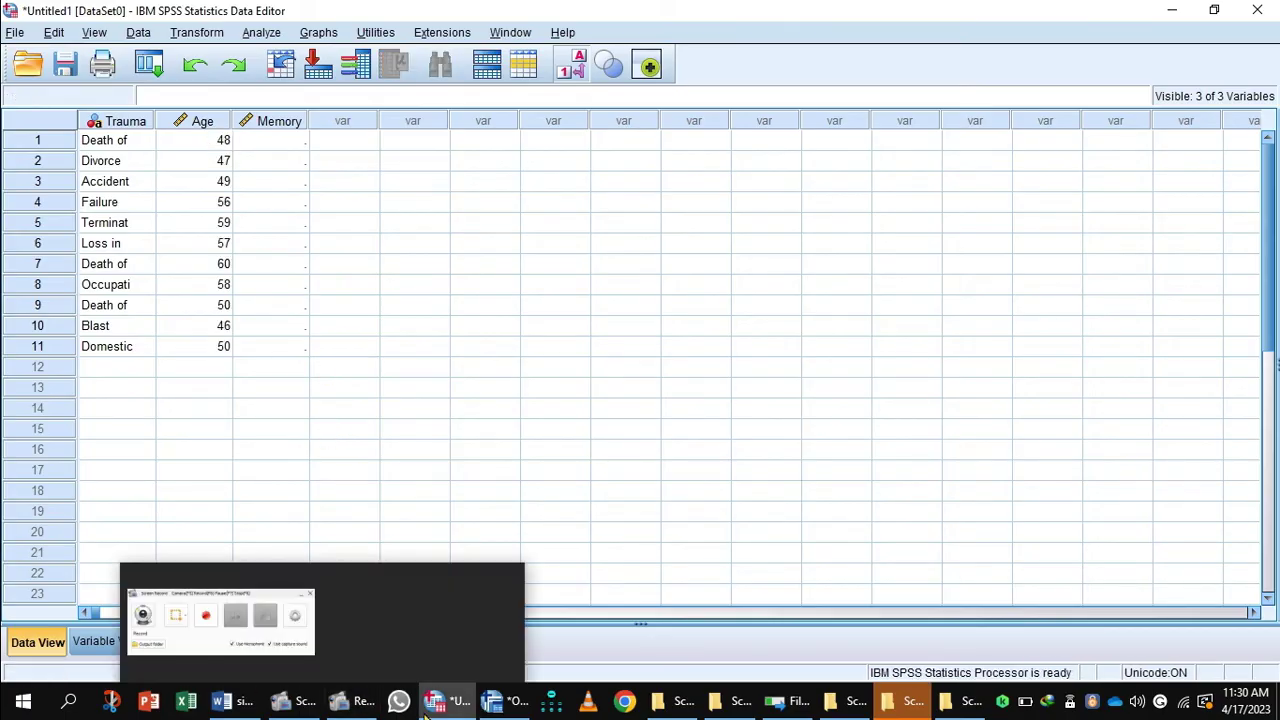
click(228, 702)
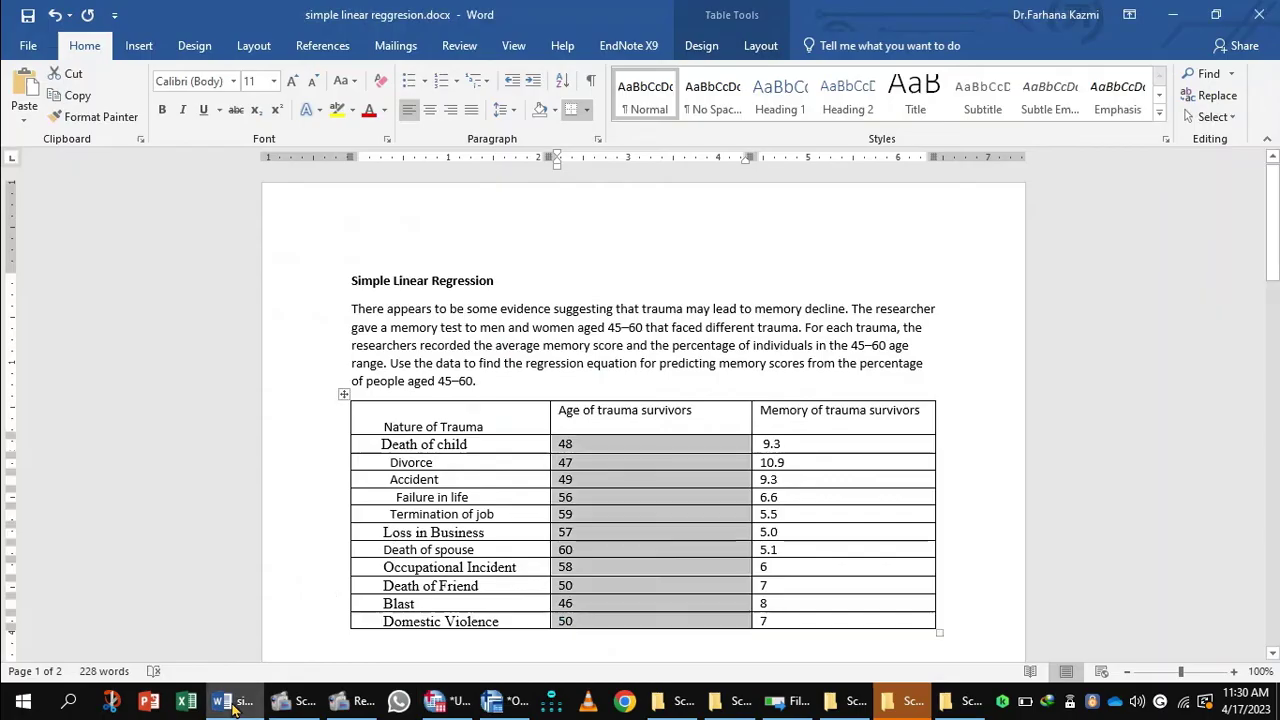
drag(764, 443, 781, 624)
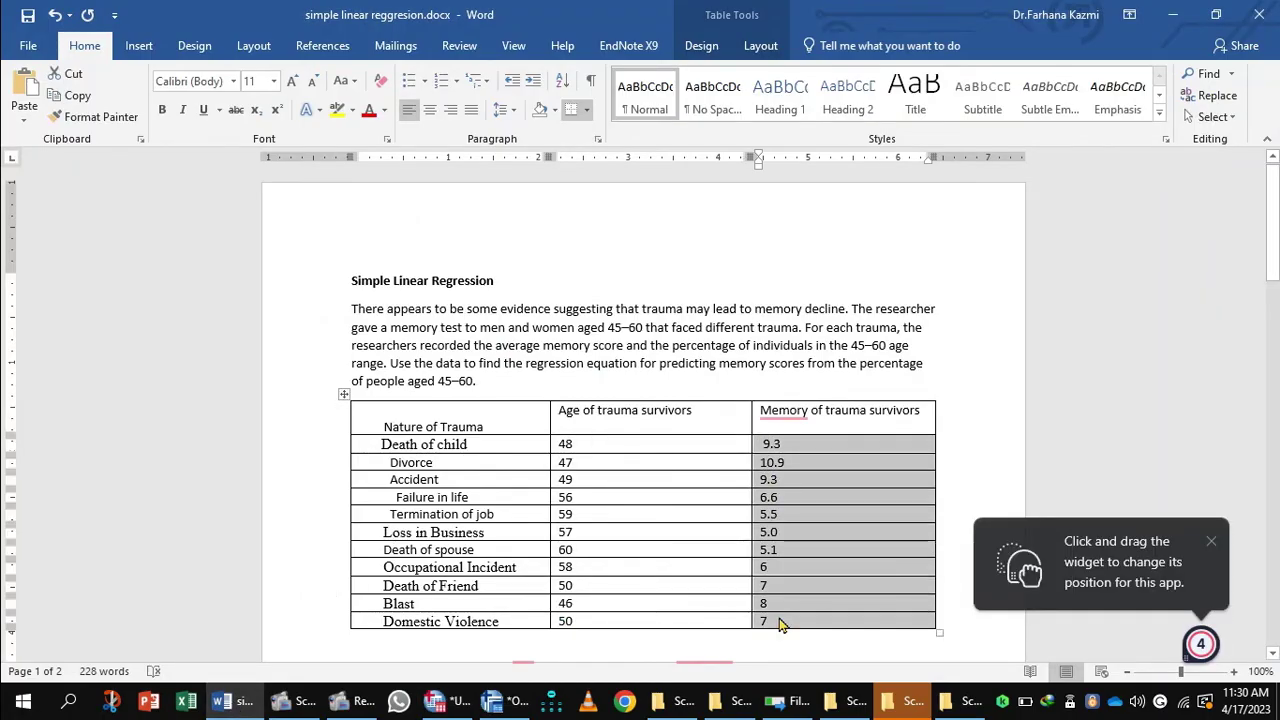
mouse_move(459, 705)
click(372, 622)
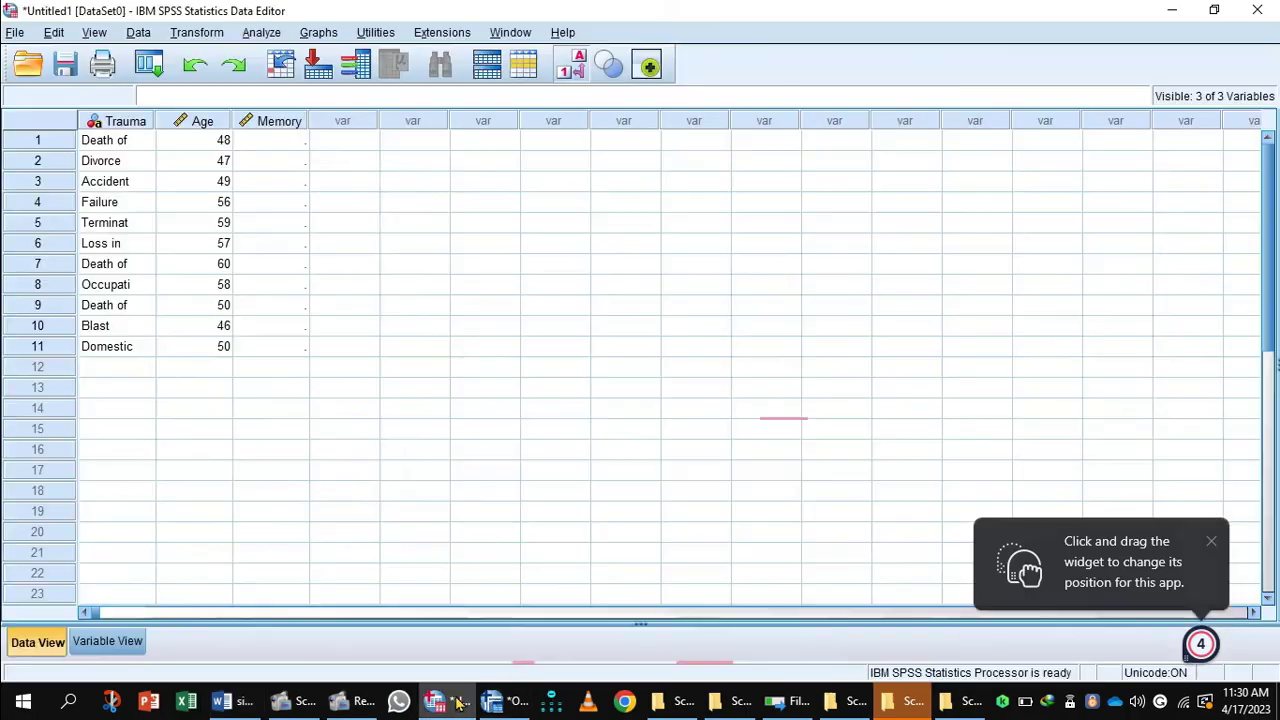
click(268, 141)
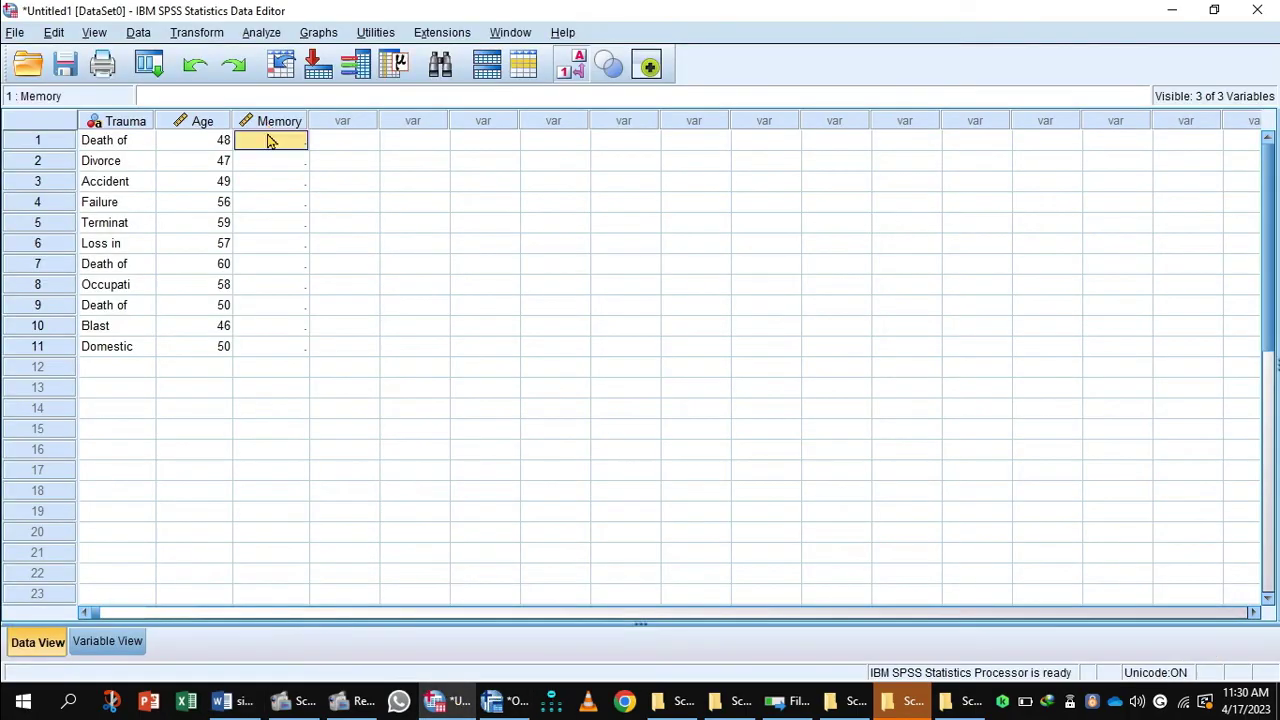
text(9.3 10.9 9.3 6.6 5.5 5.0 5.1 6.0 7.0 8.0 7.0)
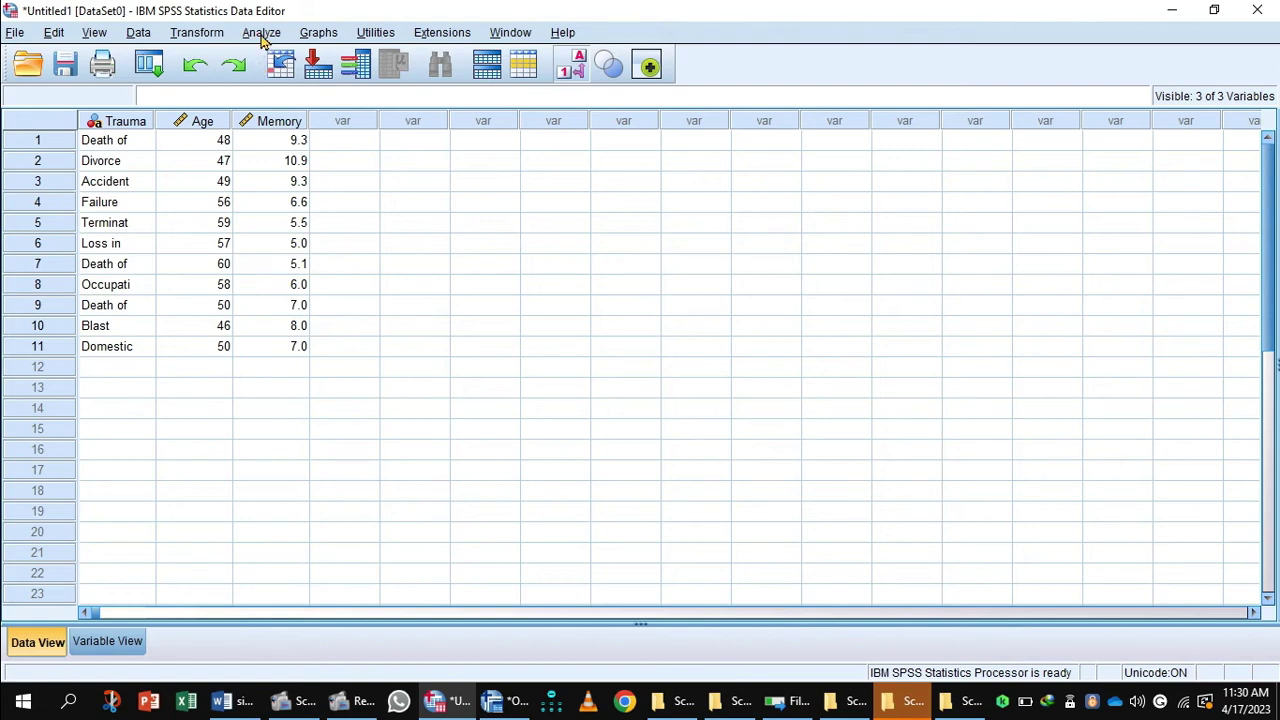
Set up a linear regression with Memory as dependent and Age as independent.
click(262, 34)
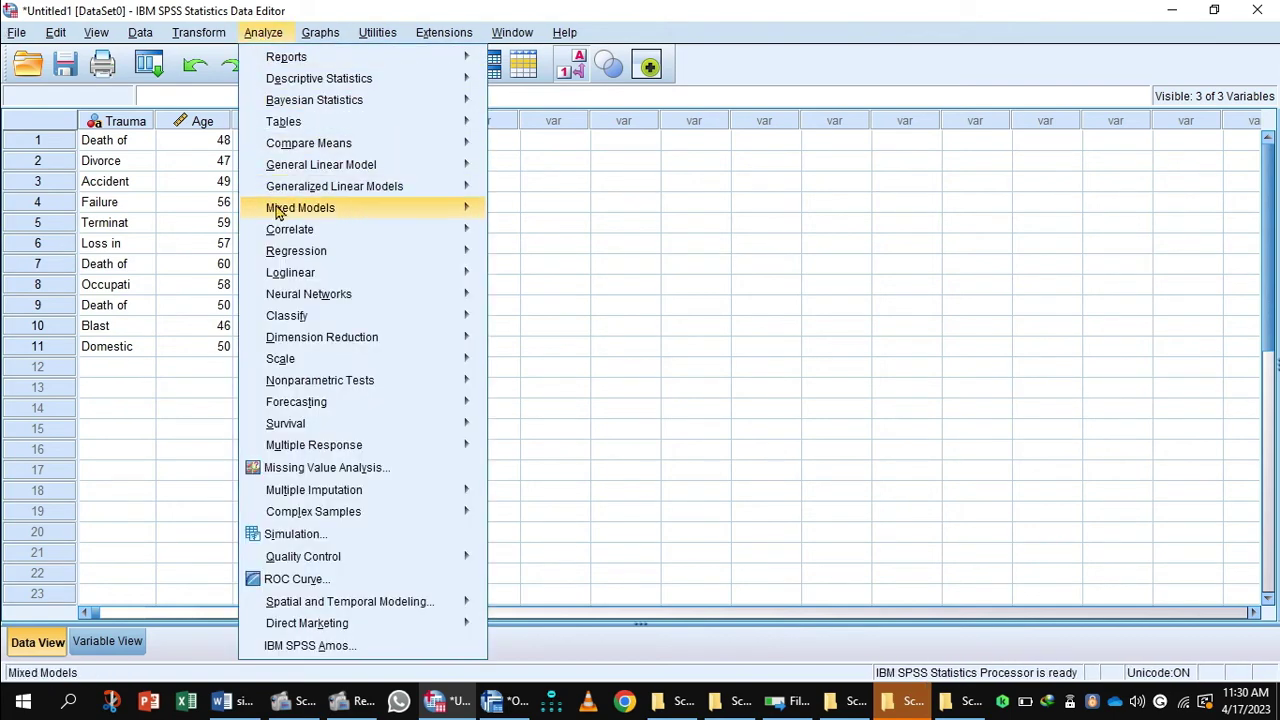
mouse_move(282, 258)
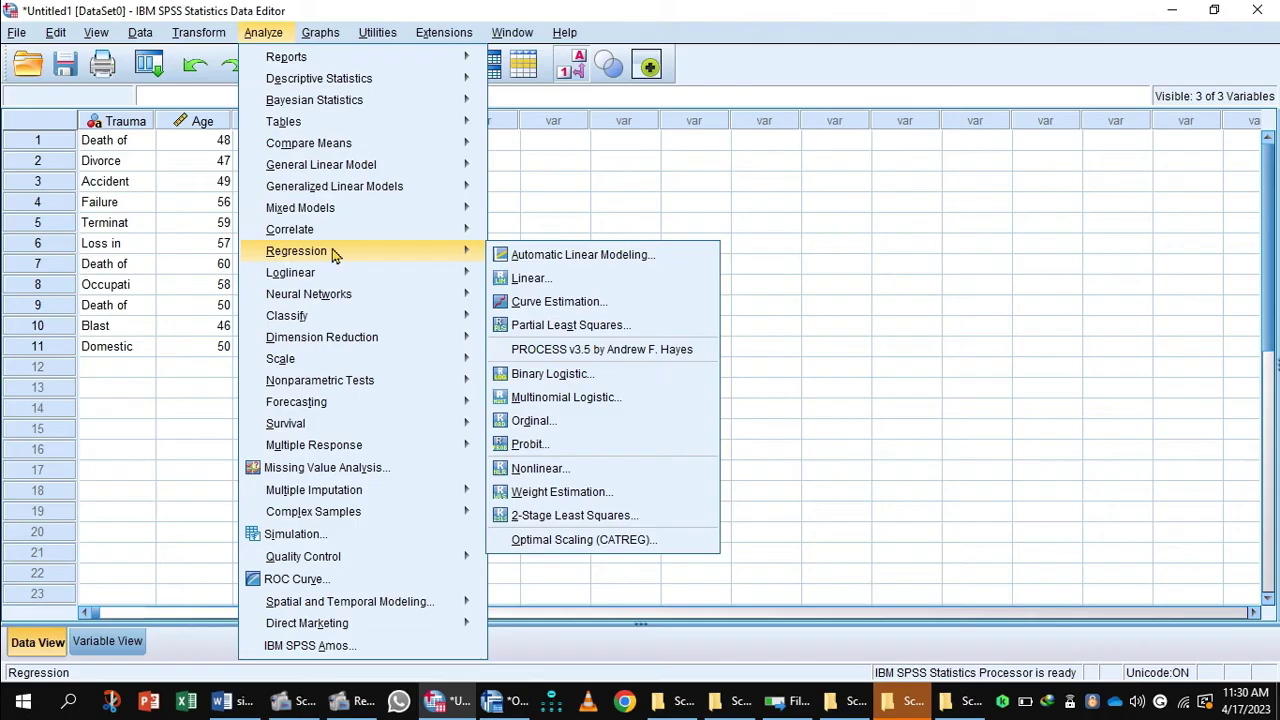
click(524, 280)
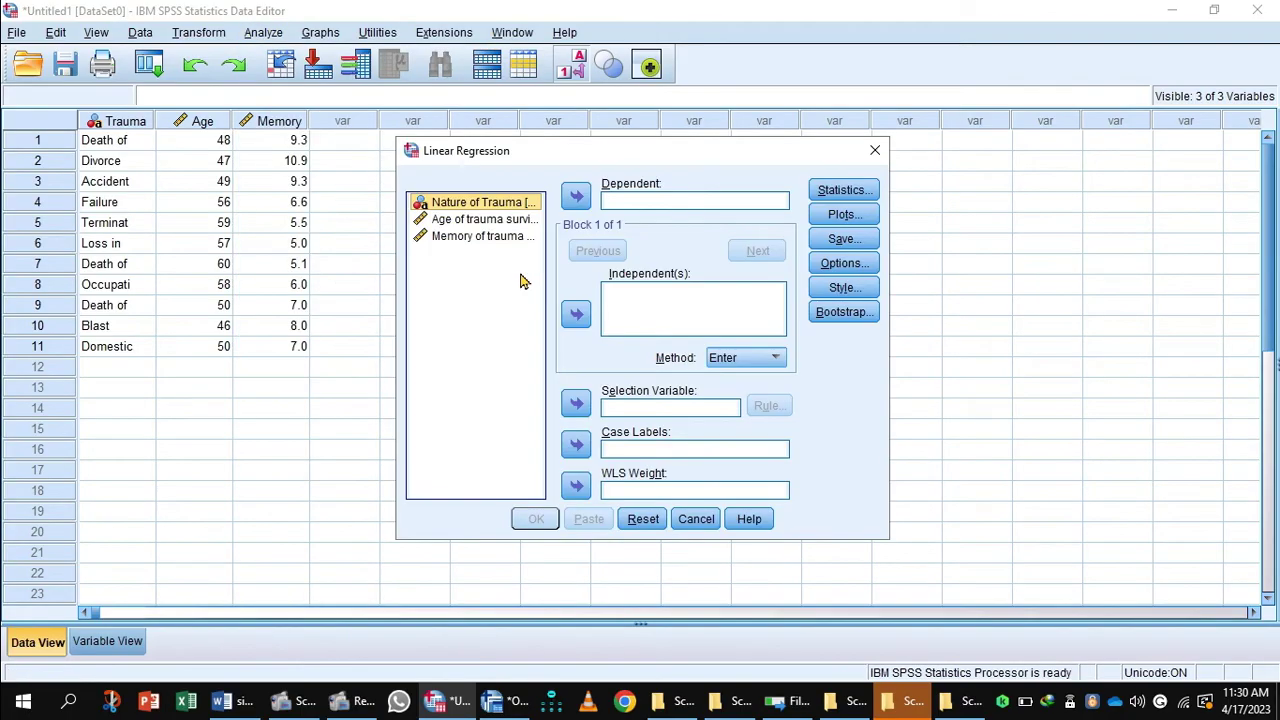
click(470, 222)
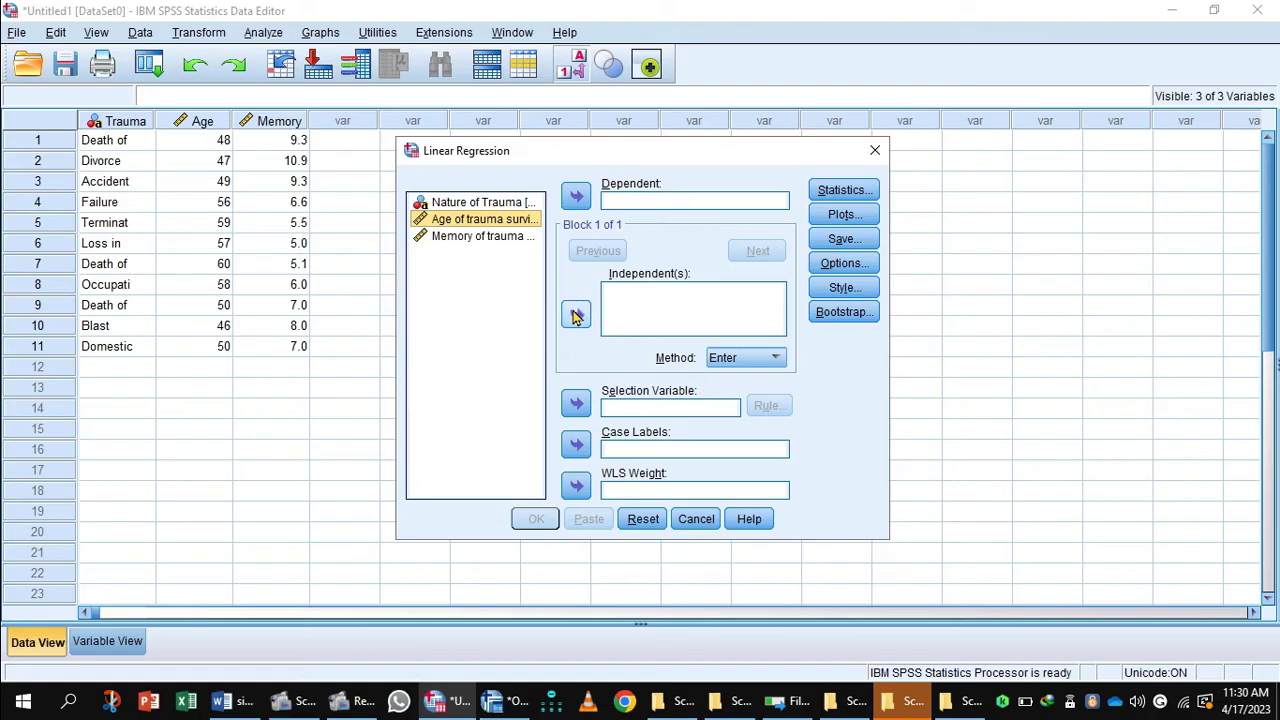
click(576, 316)
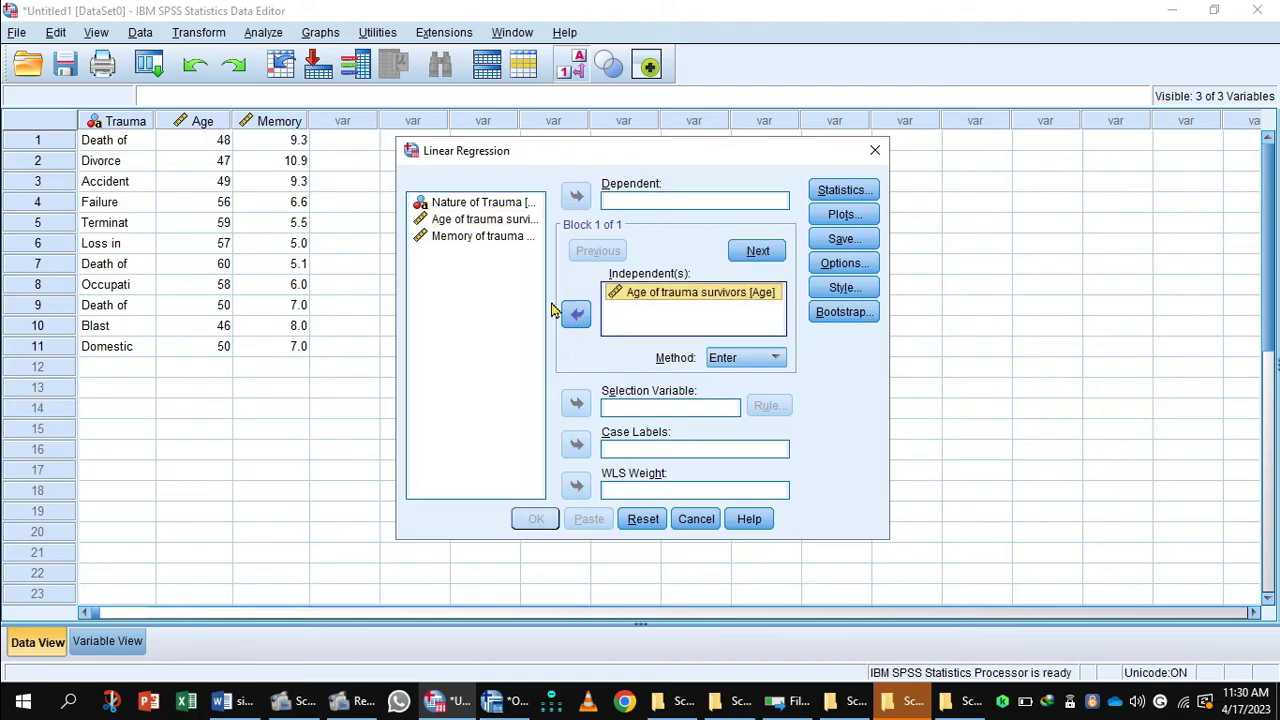
click(481, 237)
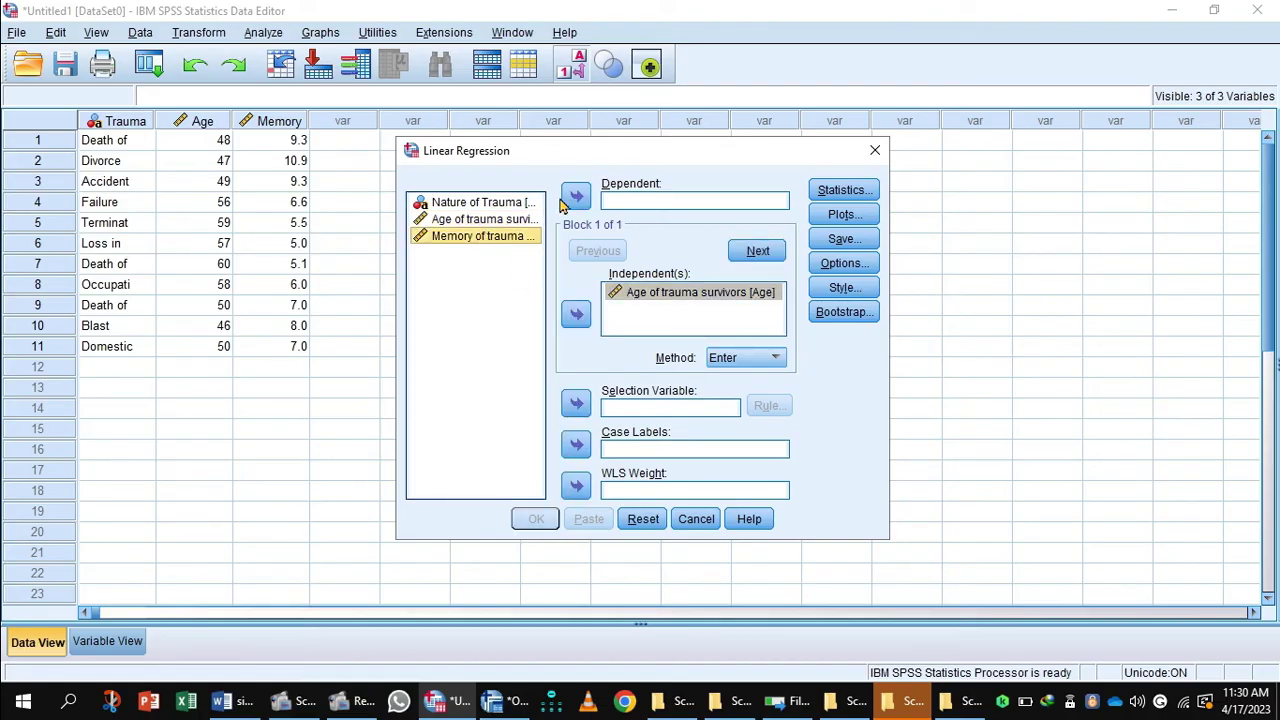
click(576, 198)
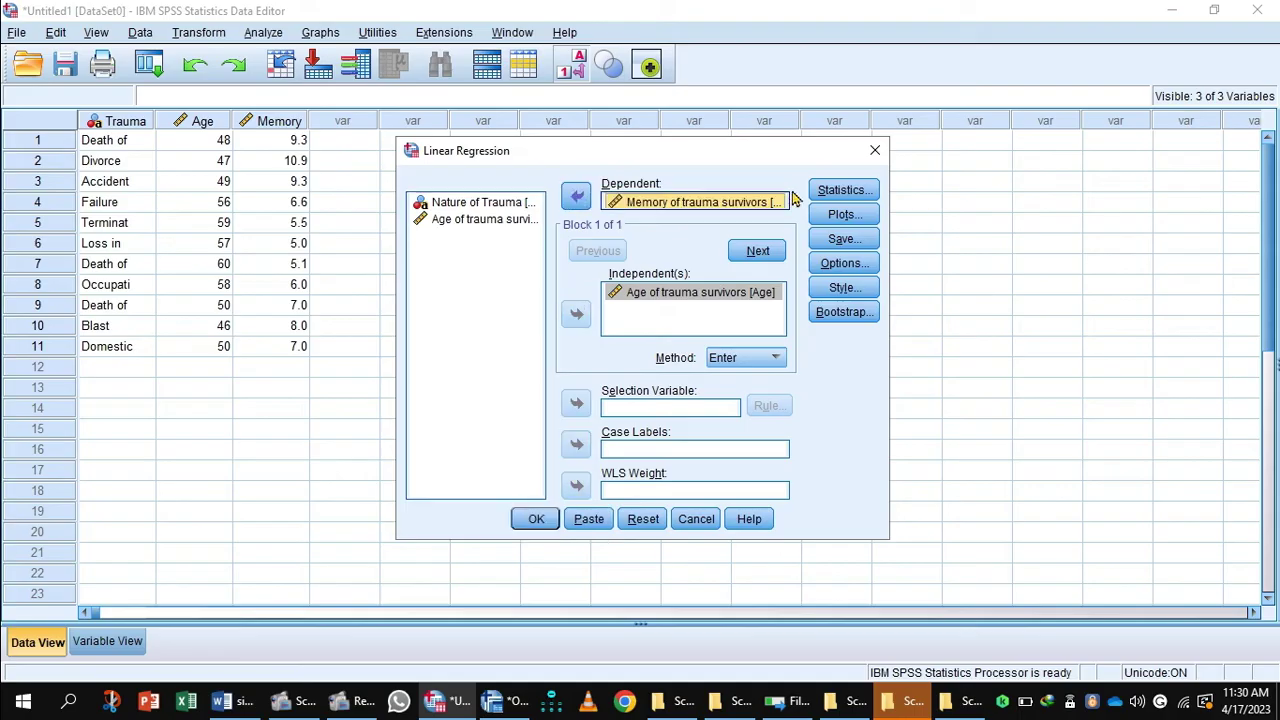
Request descriptives and 95% confidence intervals for coefficients, then run the regression.
click(852, 191)
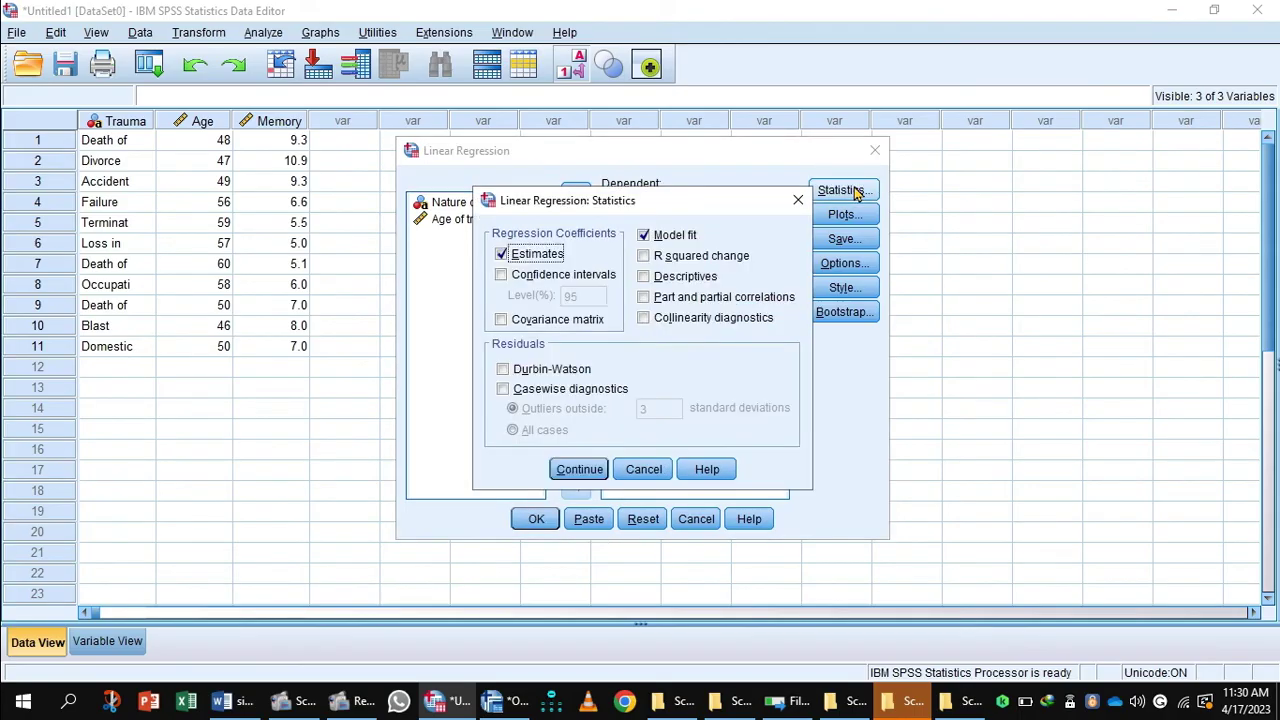
click(645, 279)
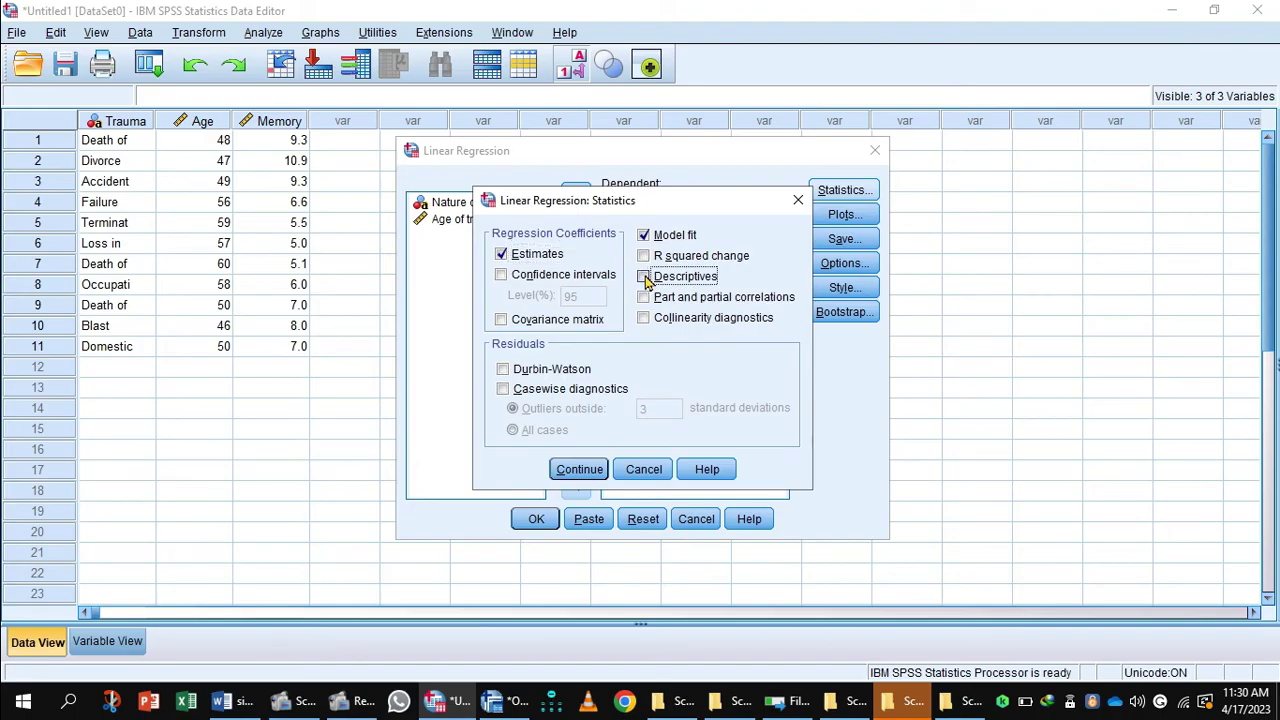
click(503, 276)
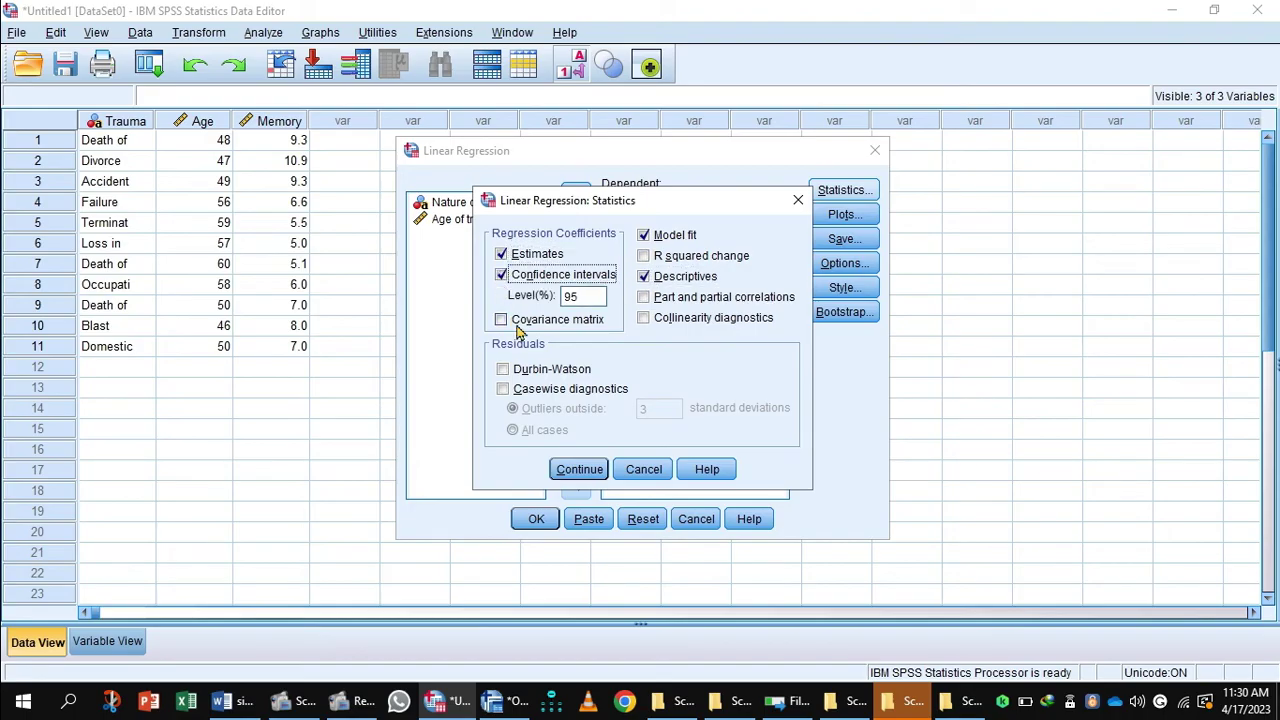
click(580, 469)
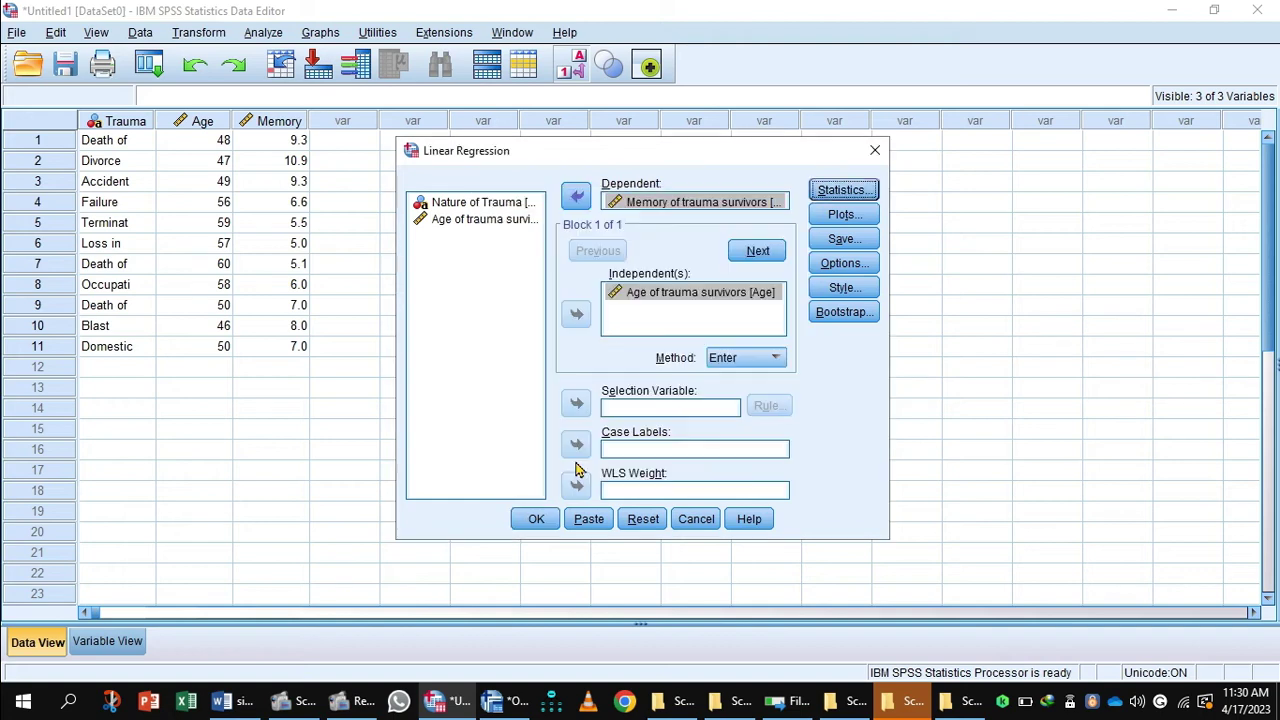
click(537, 517)
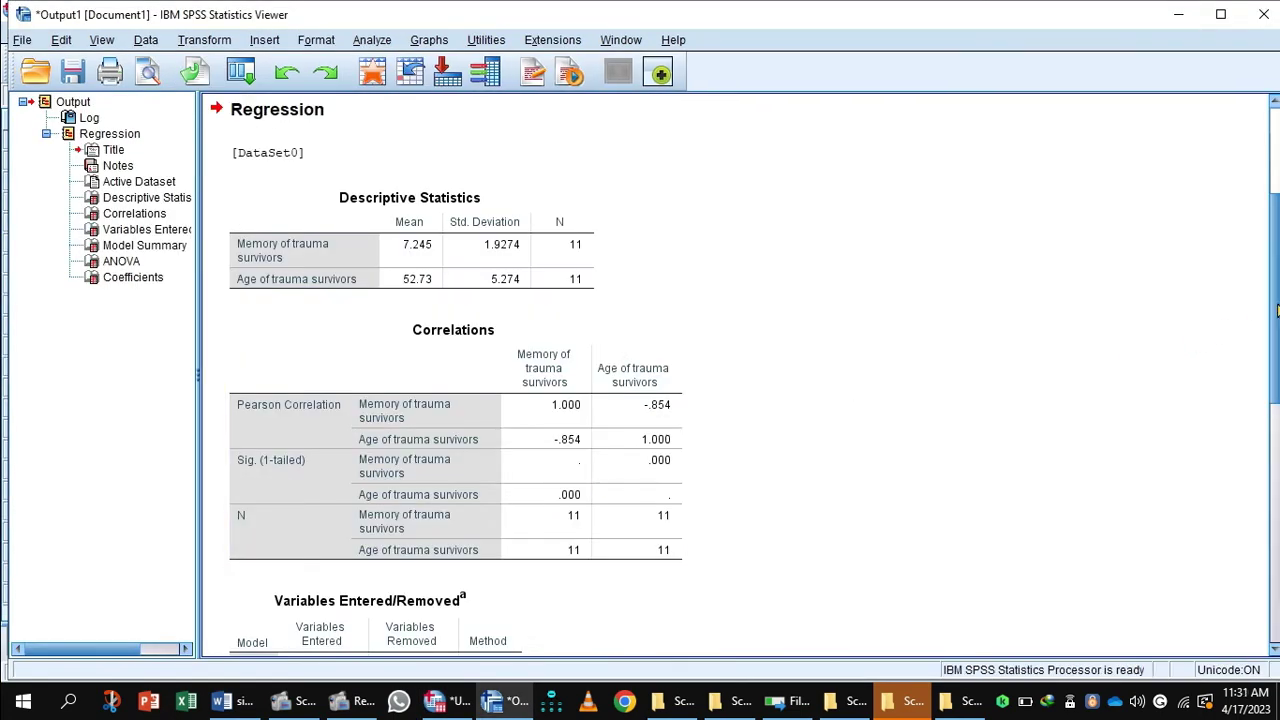
Scroll the output to the Model Summary (R Square .730) and ANOVA (F 24.354, Sig .001) tables.
drag(1277, 310, 1275, 431)
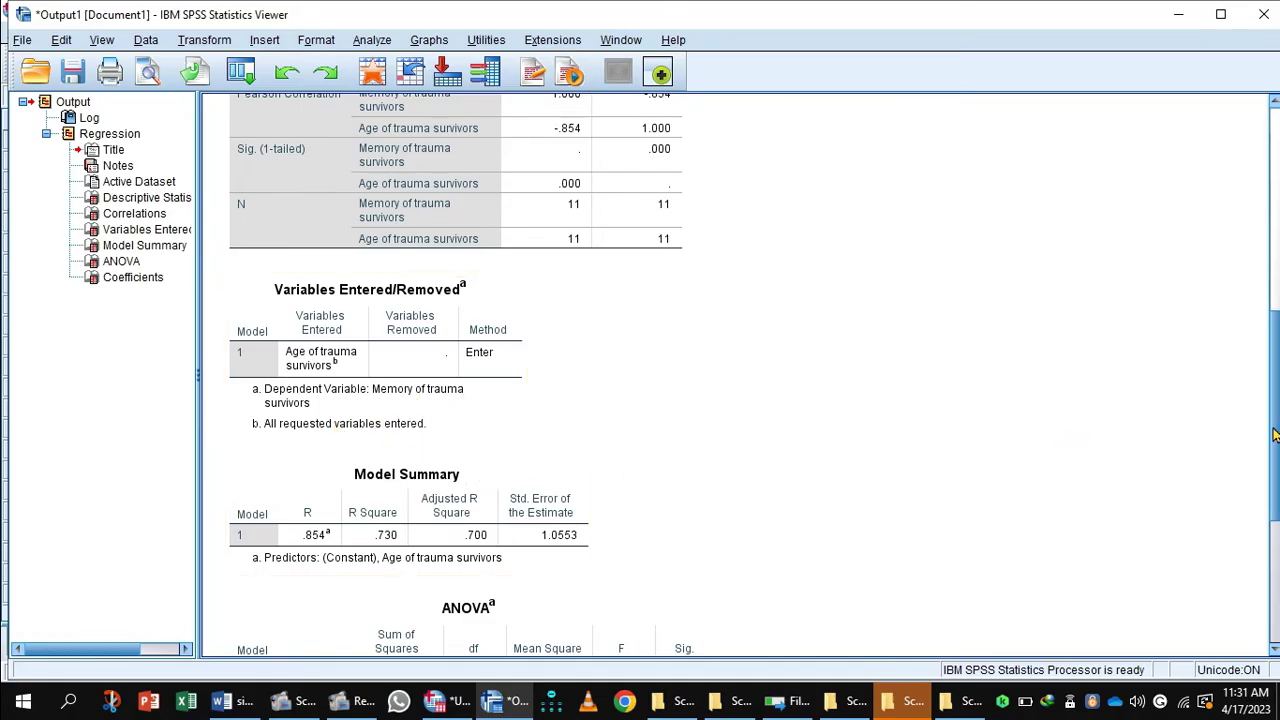
drag(1275, 435, 1275, 456)
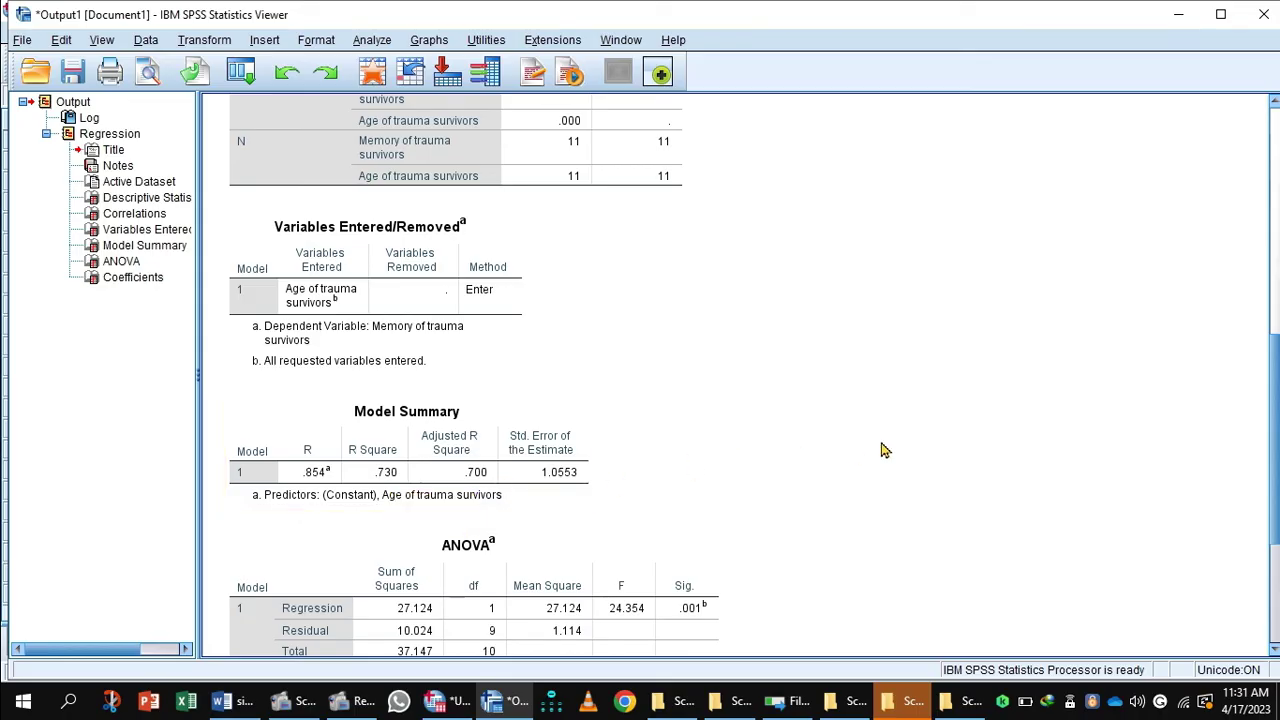
drag(1274, 440, 1274, 463)
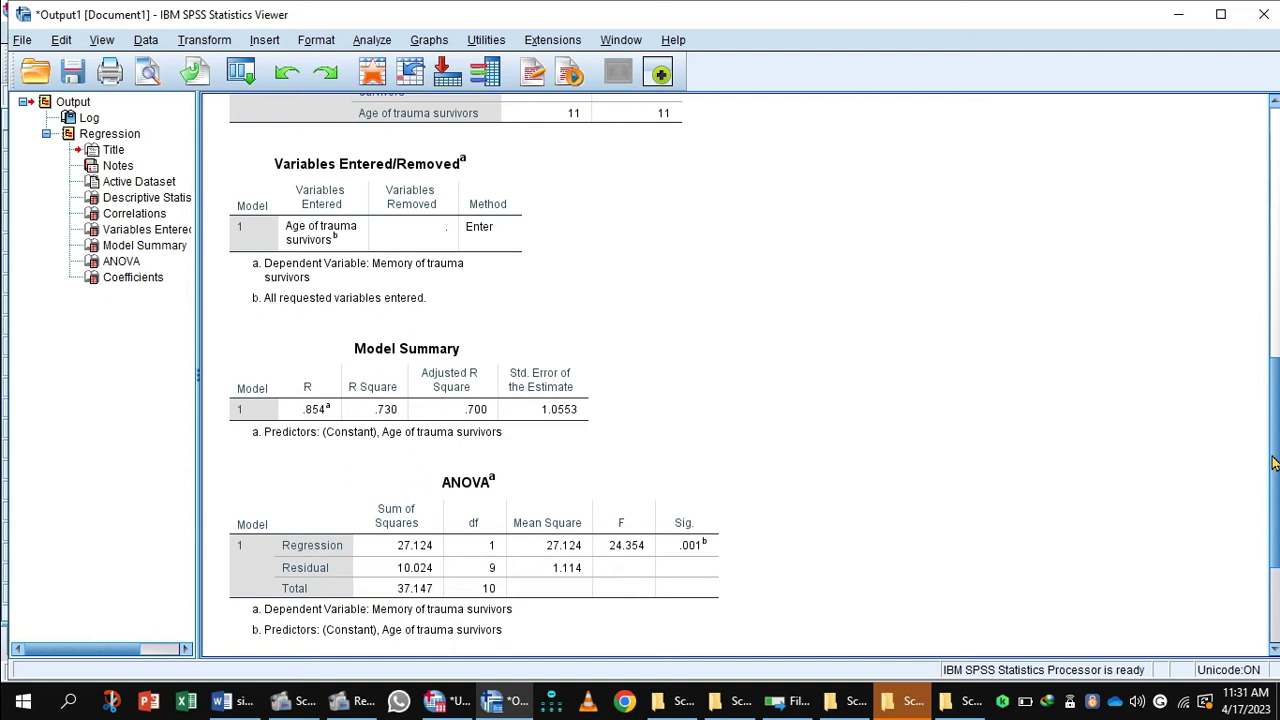
drag(1274, 463, 1083, 486)
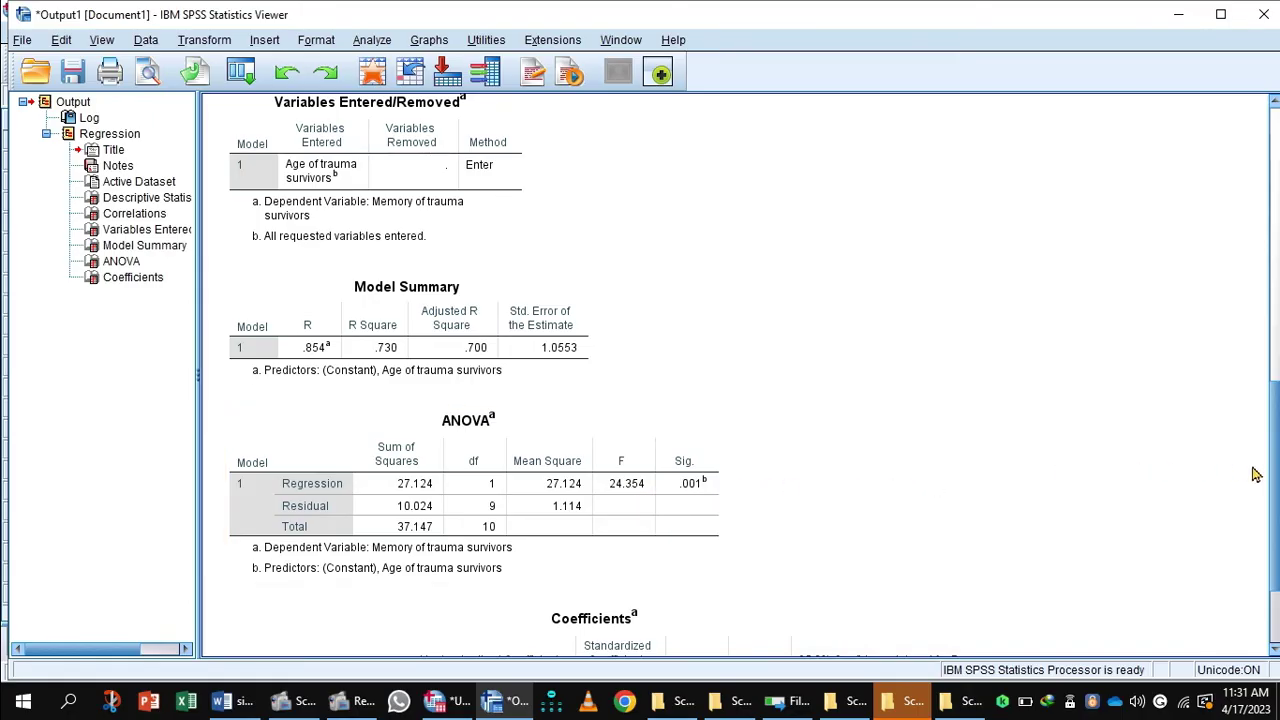
Scroll to the Coefficients table showing Age B -.312 with 95% CI -.455 to -.169.
scroll(1274, 540, down, 3)
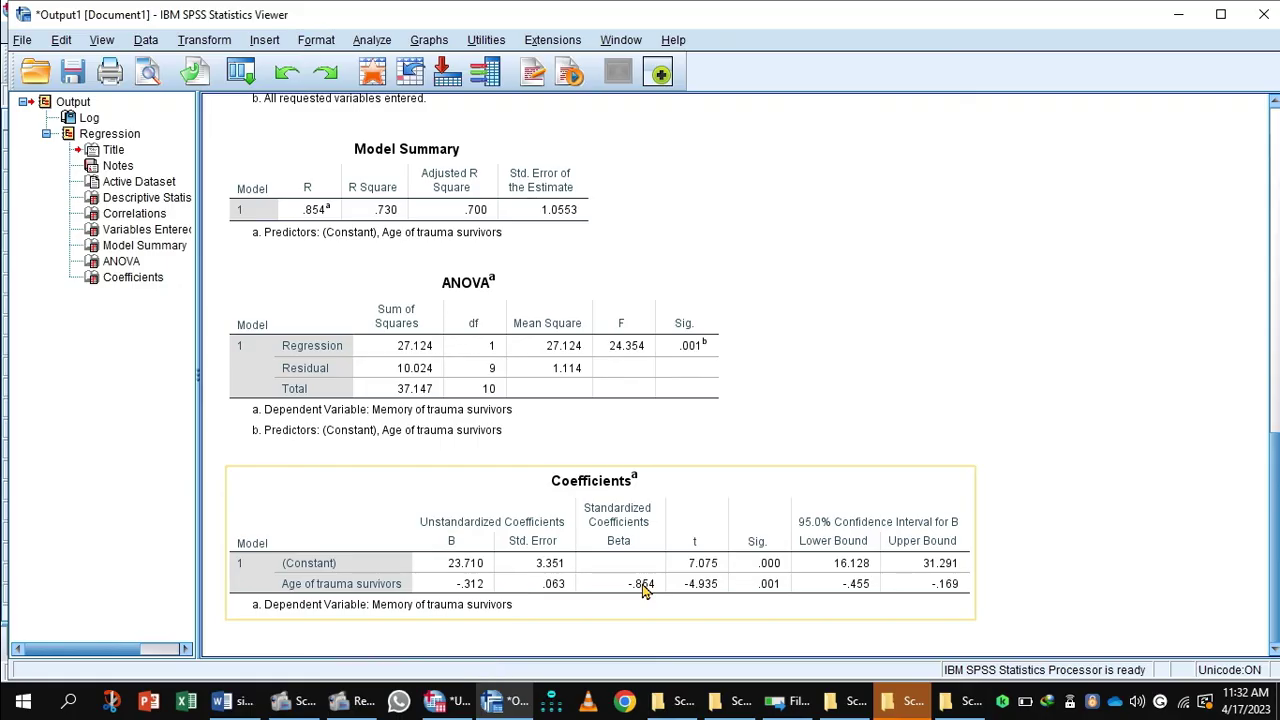
Show the Word report's APA coefficients table (Constant 23.71, Age B -.31, t -4.93).
click(224, 706)
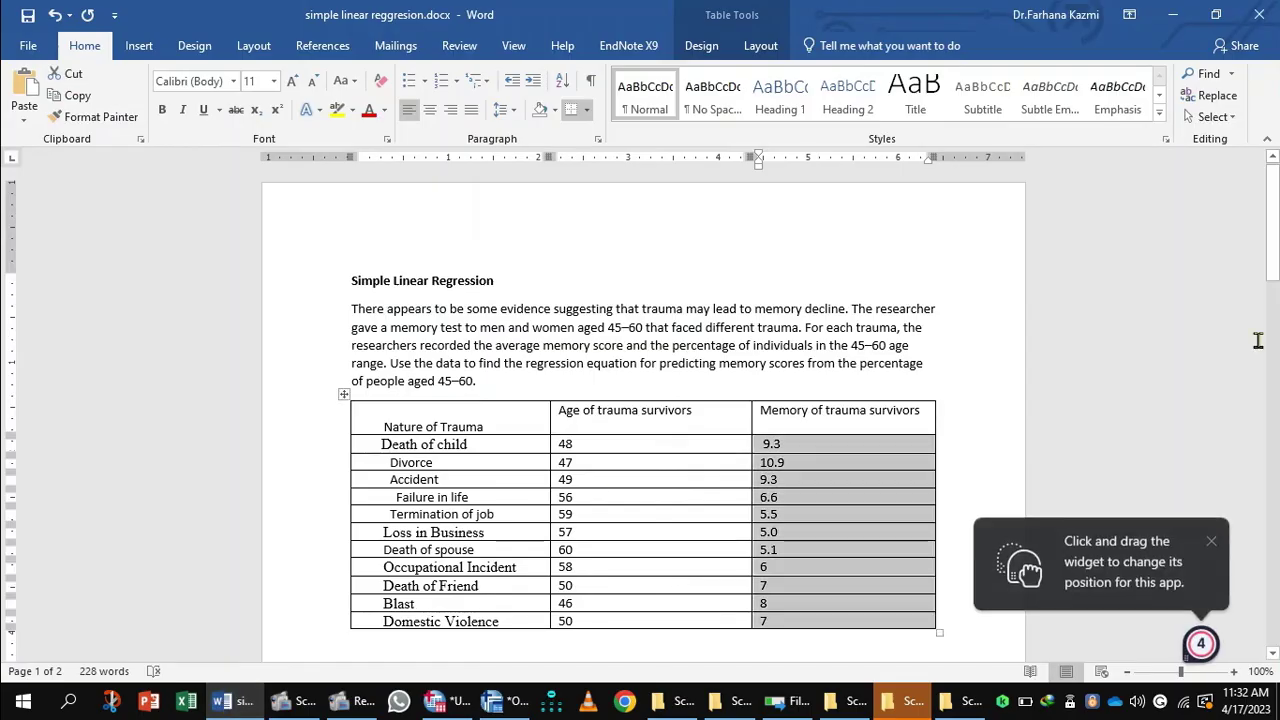
drag(1273, 268, 1272, 372)
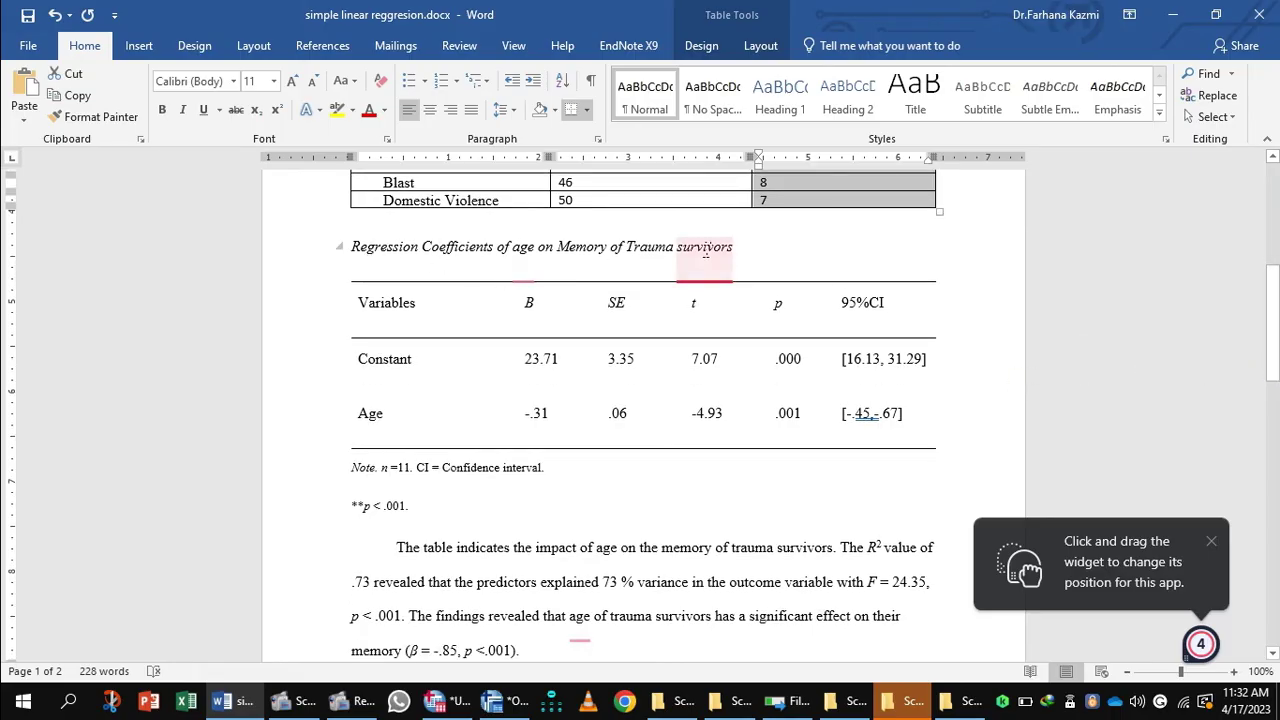
mouse_move(705, 262)
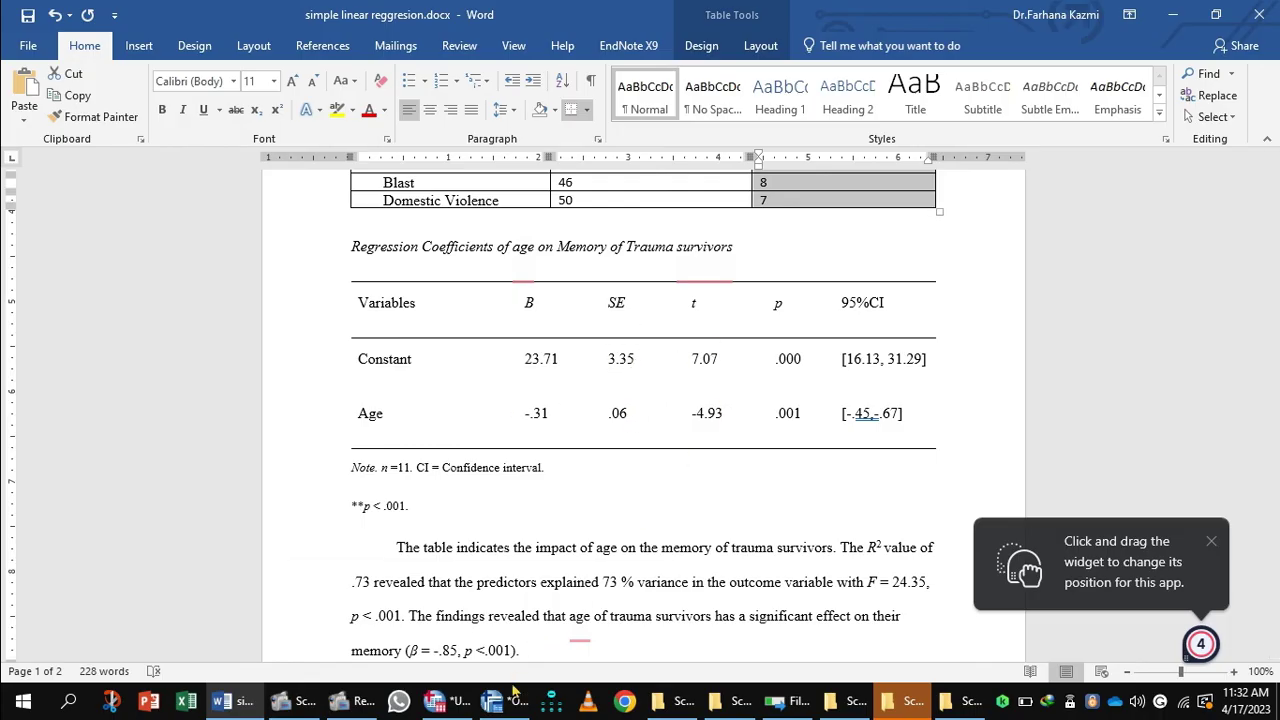
mouse_move(378, 706)
mouse_move(436, 706)
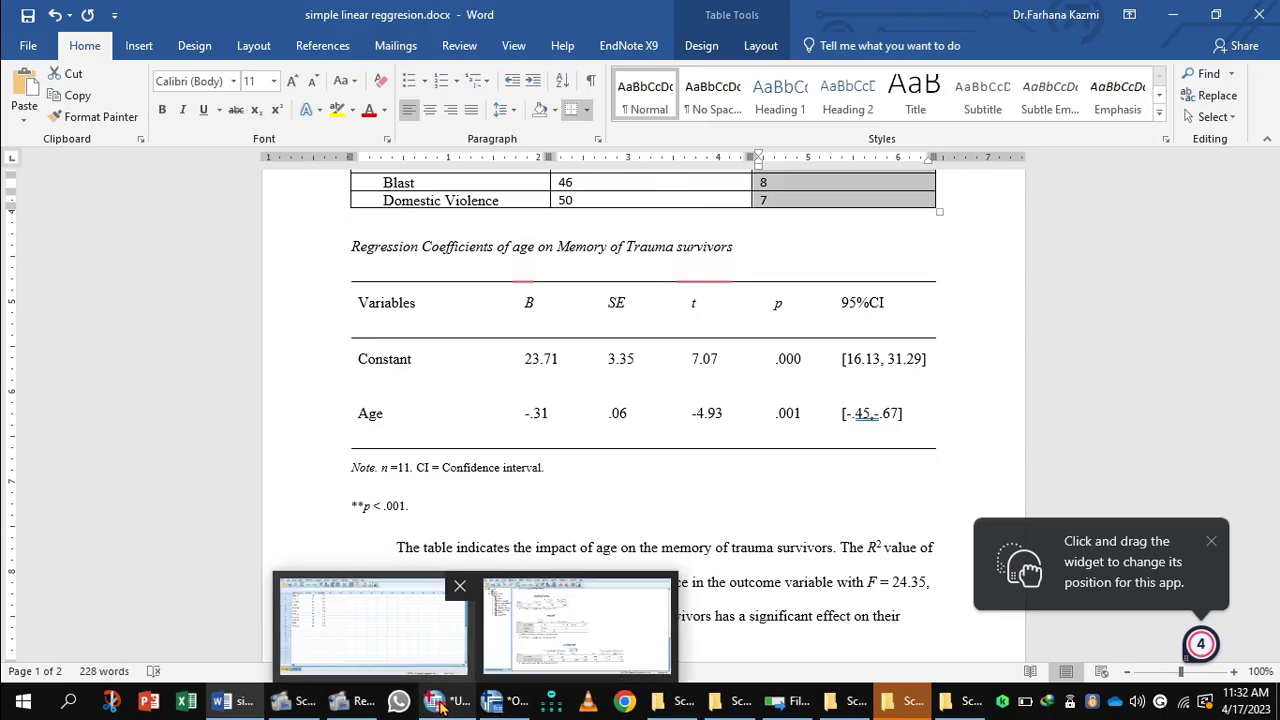
click(552, 665)
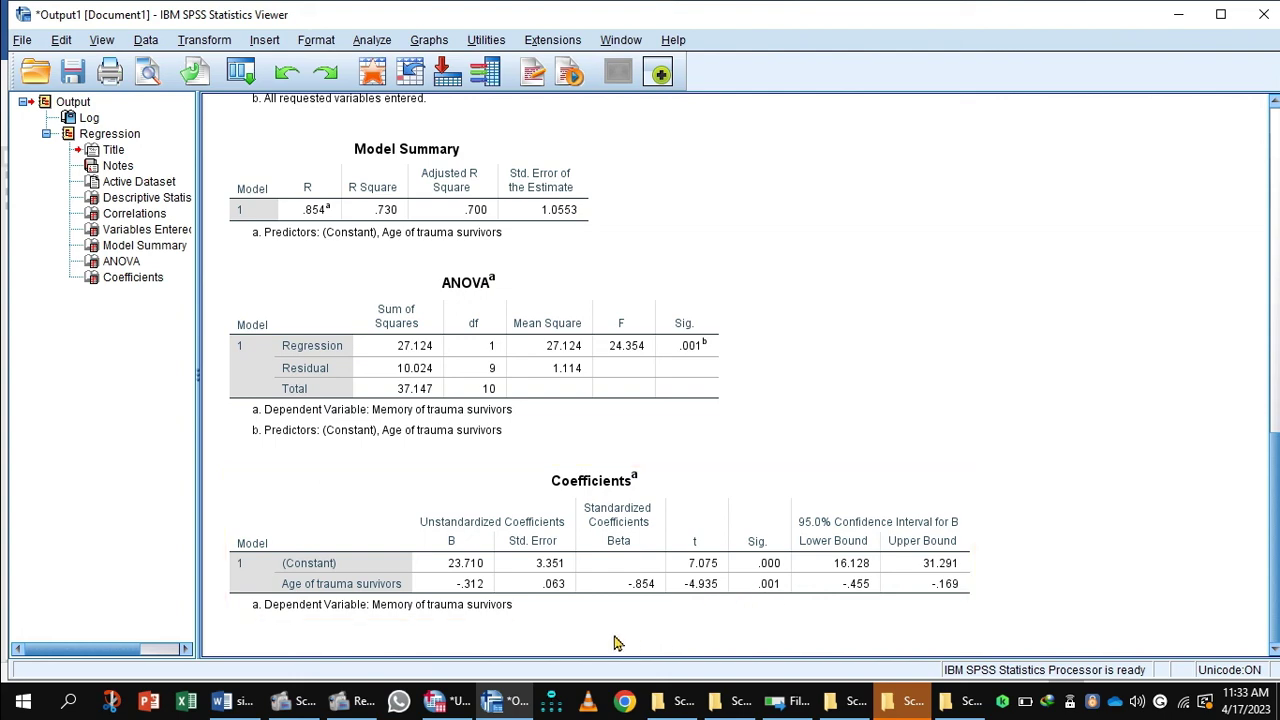
mouse_move(368, 705)
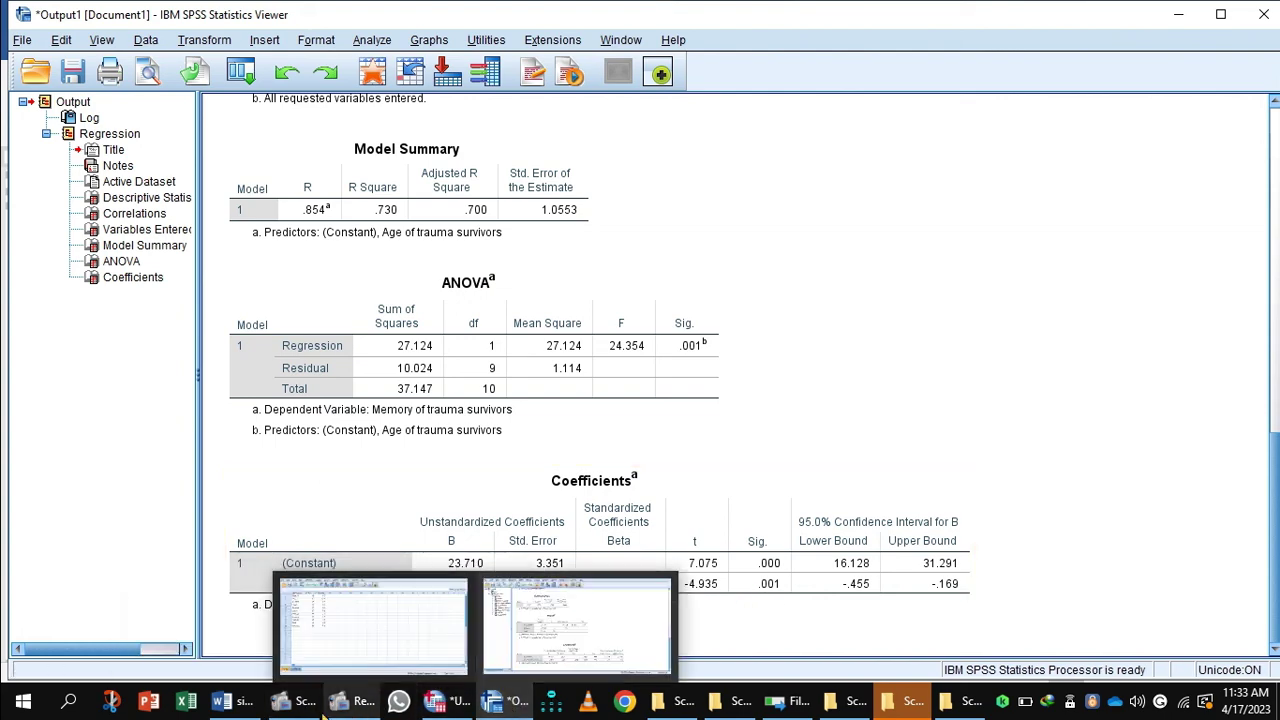
click(242, 708)
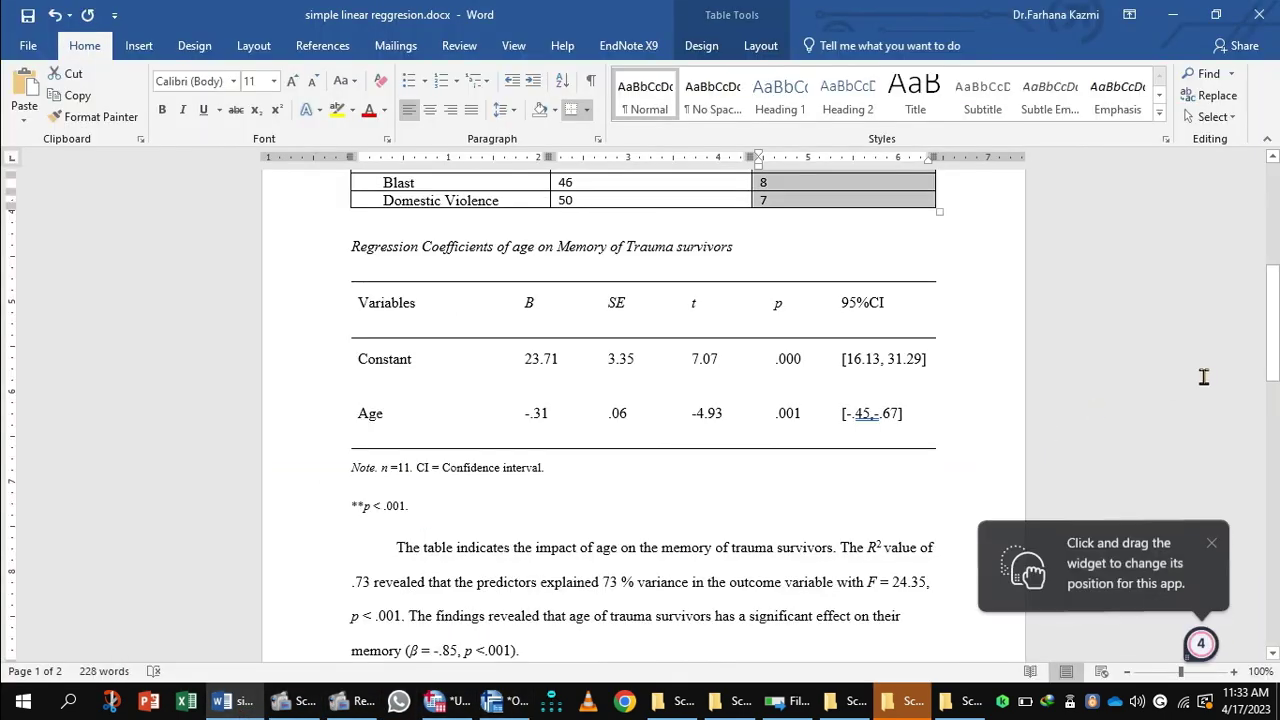
drag(1272, 342, 1272, 346)
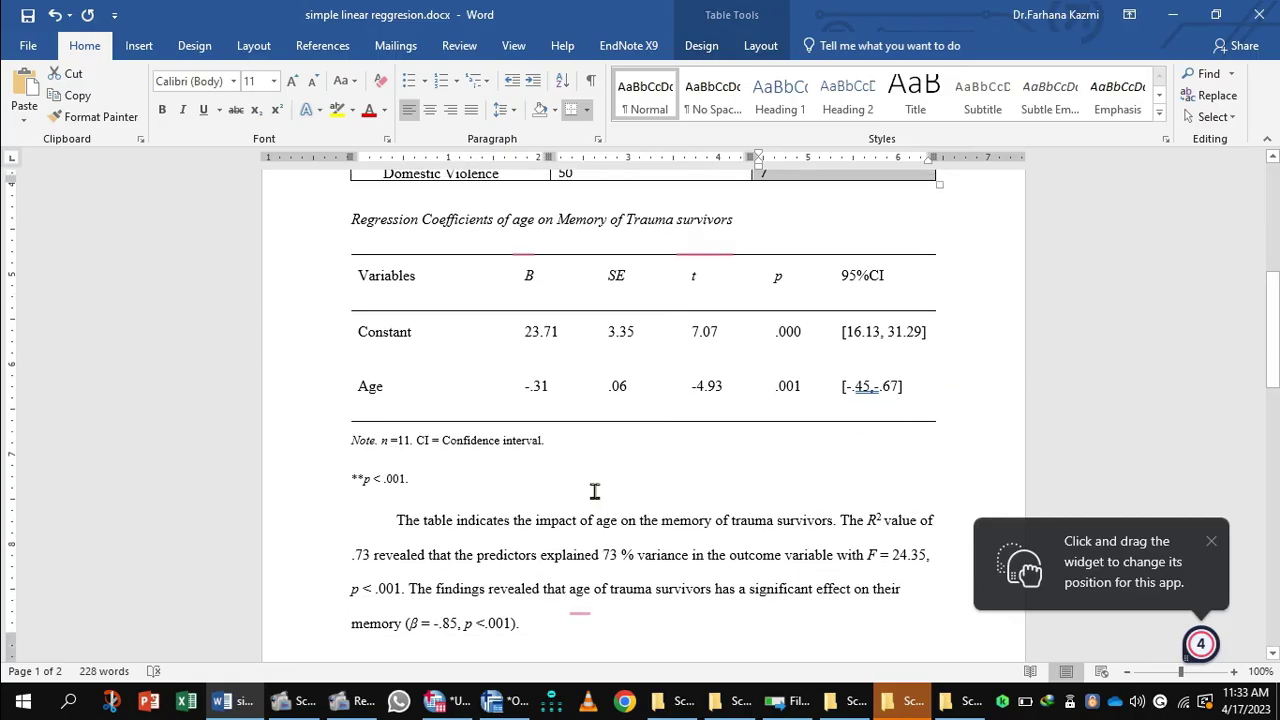
click(578, 591)
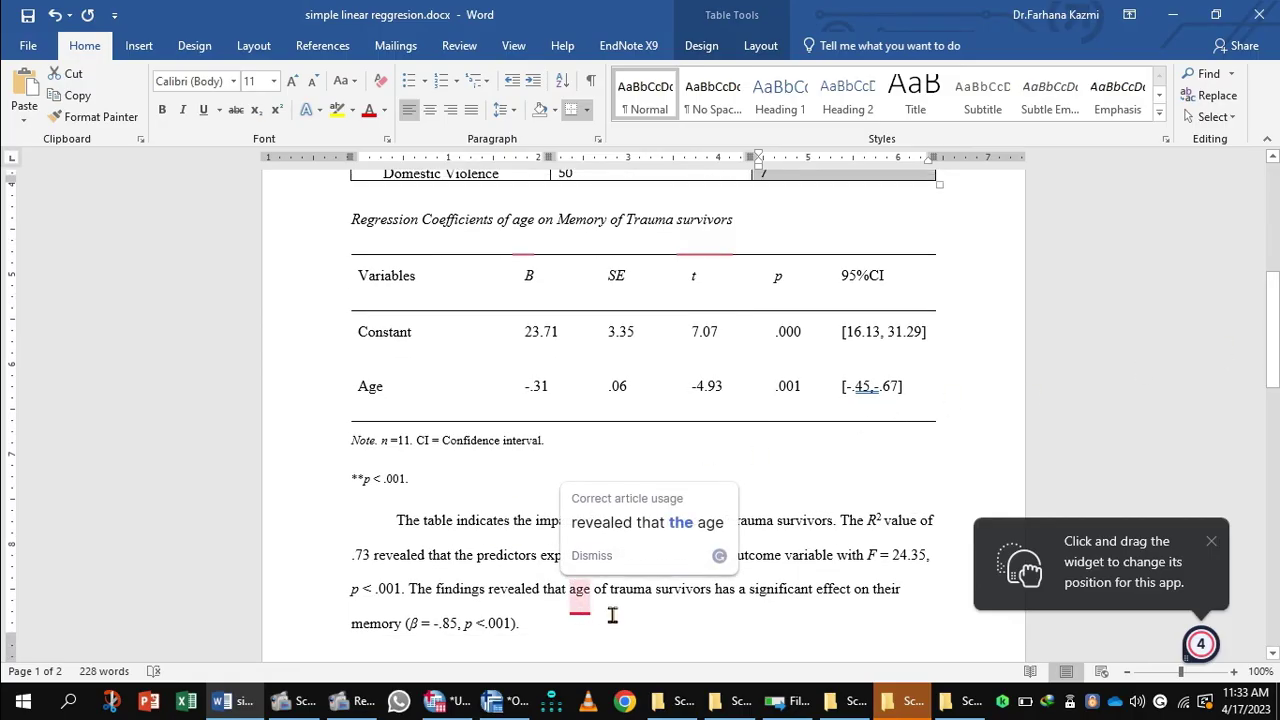